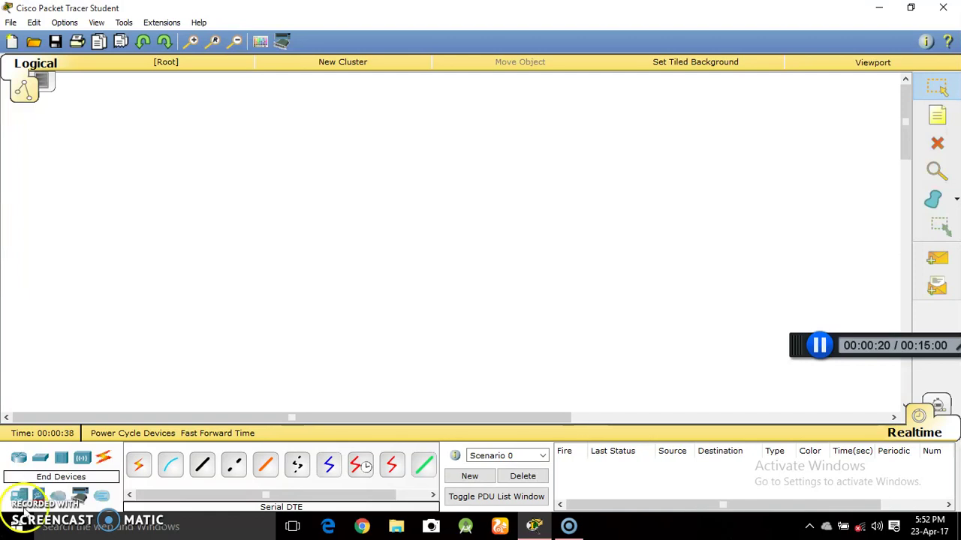
pyautogui.click(41, 495)
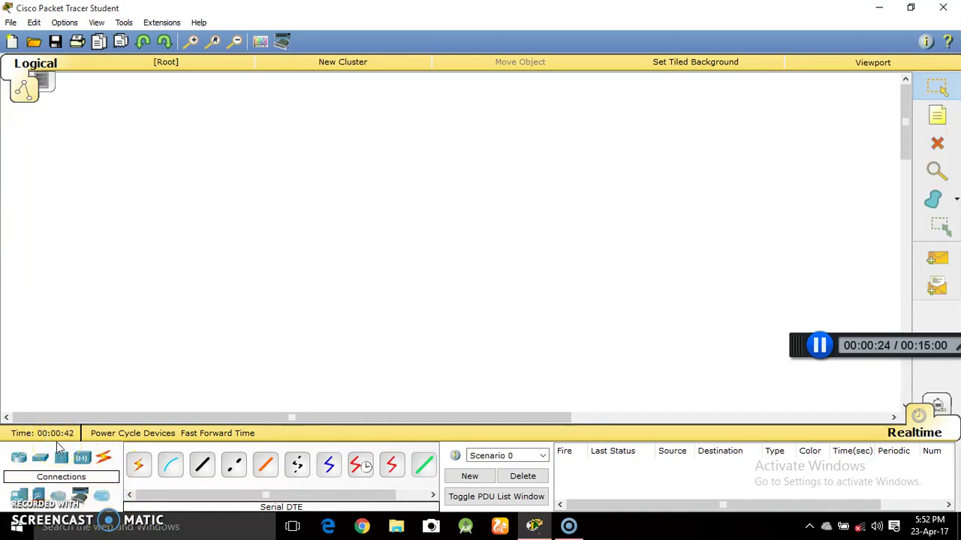
pyautogui.click(40, 458)
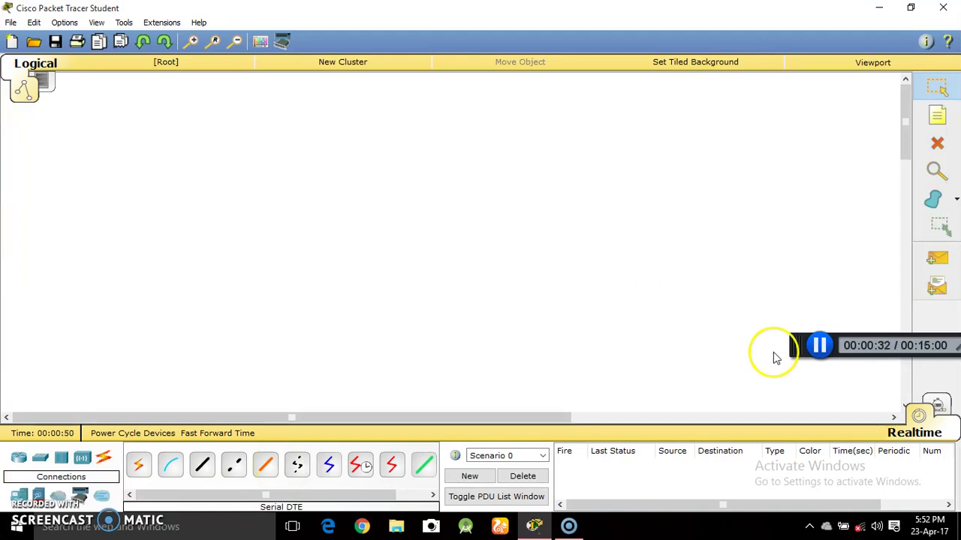
# - Place three generic Router-PT routers in a horizontal row across the upper part of the workspace
pyautogui.click(18, 462)
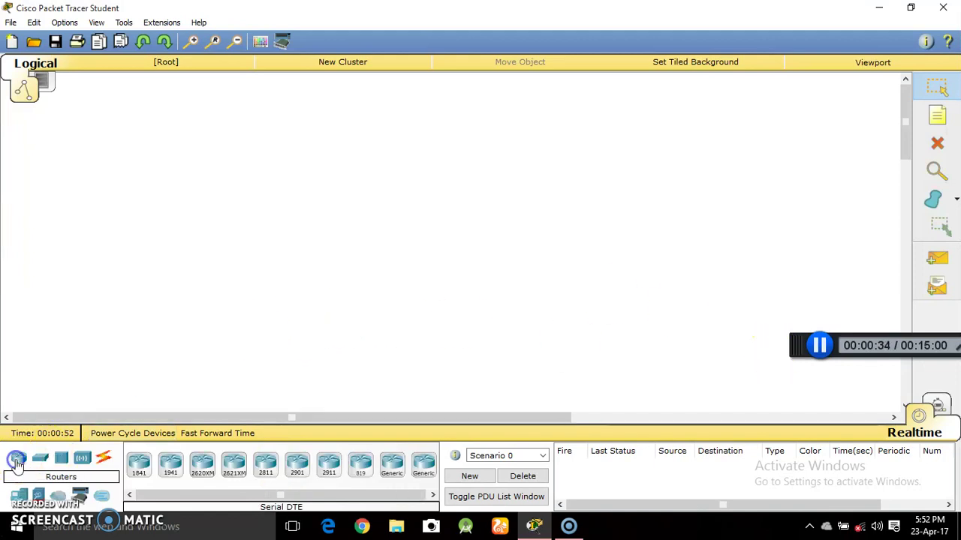
pyautogui.click(392, 467)
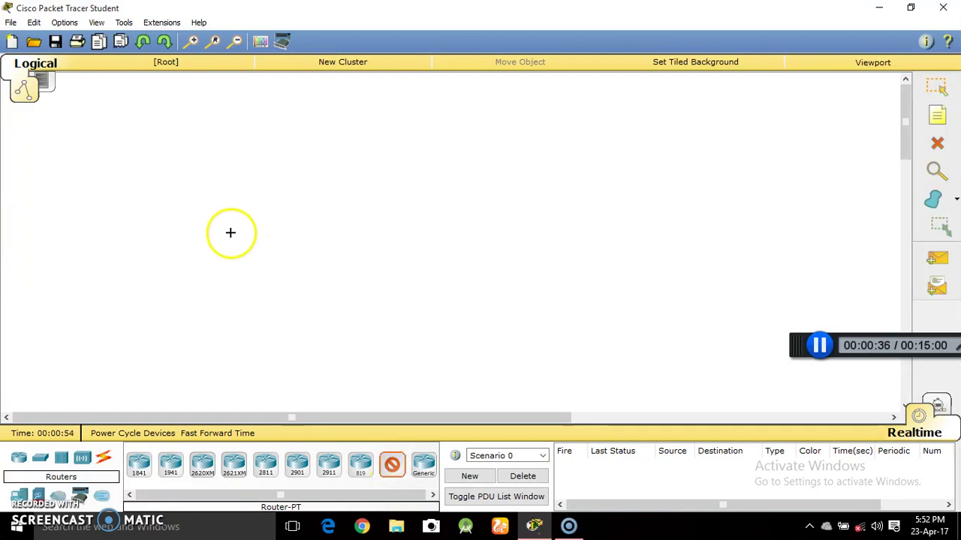
pyautogui.click(211, 182)
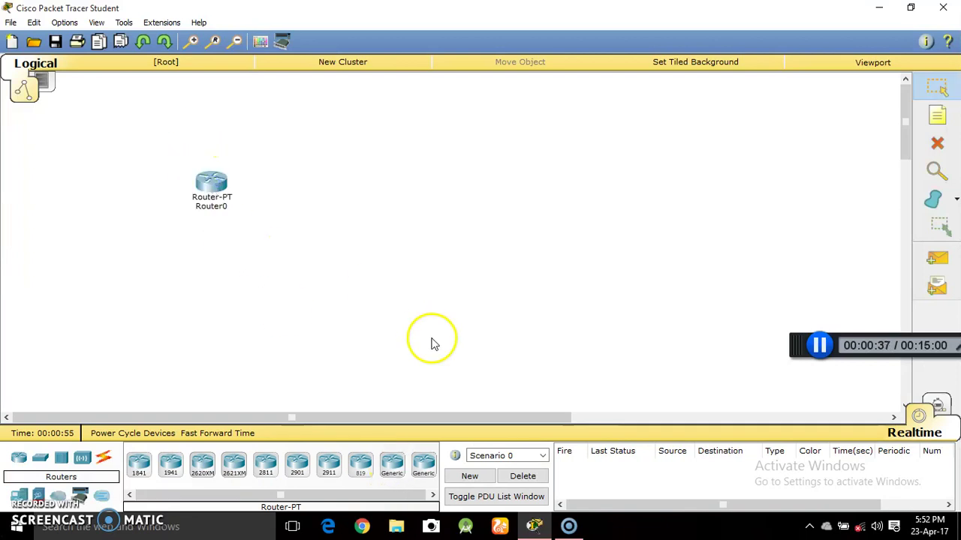
pyautogui.click(391, 465)
pyautogui.click(379, 187)
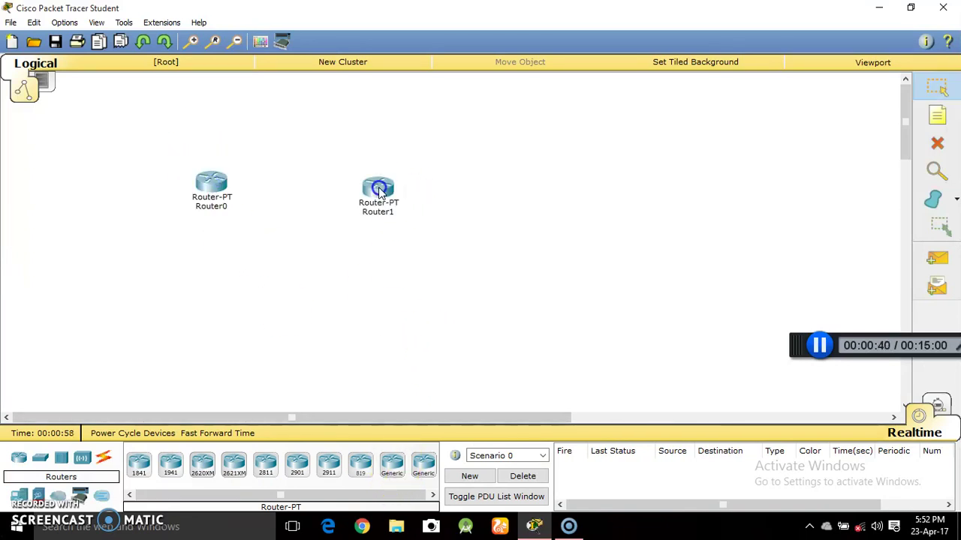
pyautogui.click(392, 466)
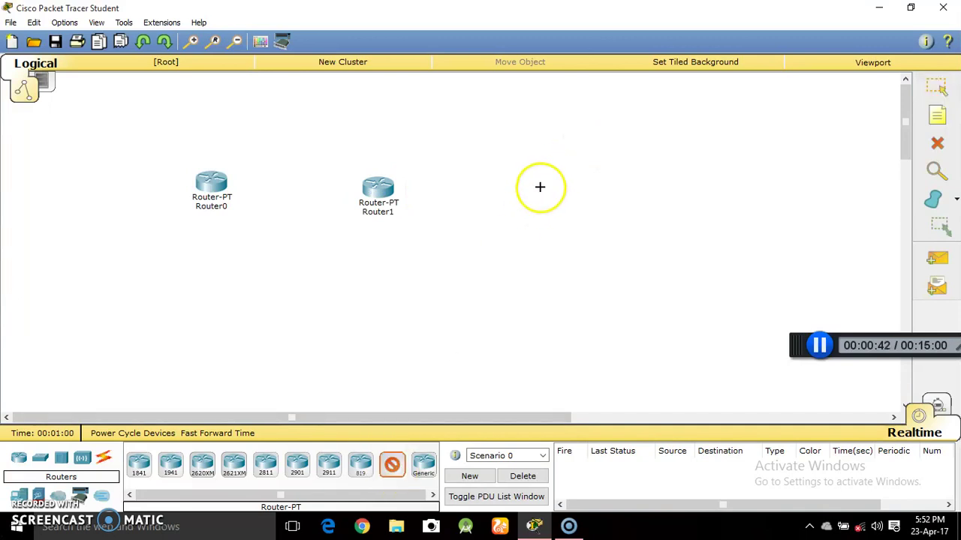
pyautogui.click(541, 186)
# - Place three 2950-24 switches in the workspace, one below each router
pyautogui.click(40, 458)
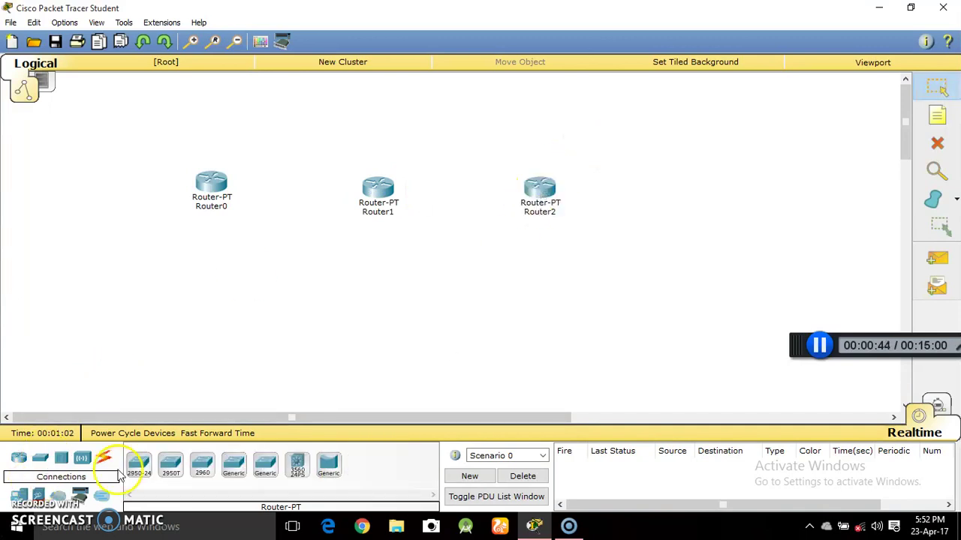
pyautogui.click(139, 463)
pyautogui.click(209, 275)
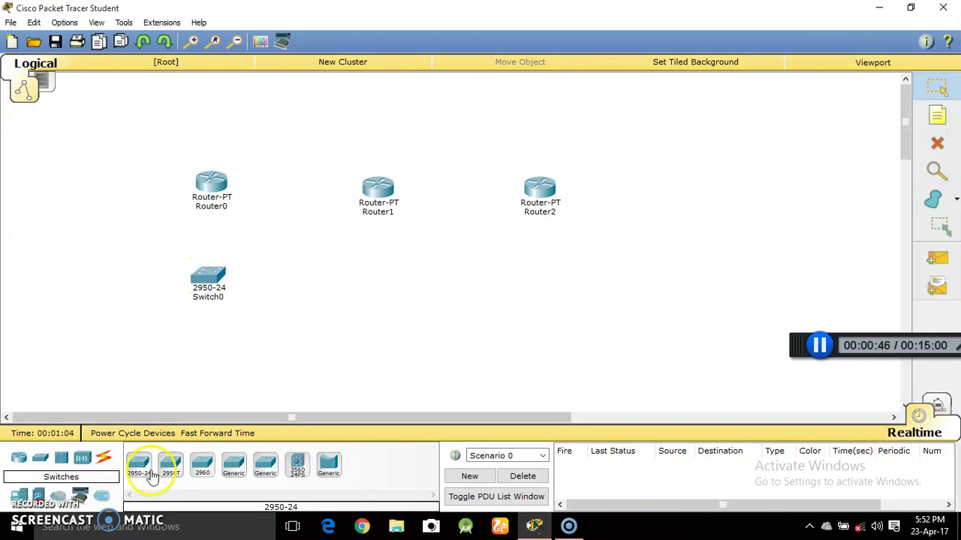
pyautogui.click(141, 464)
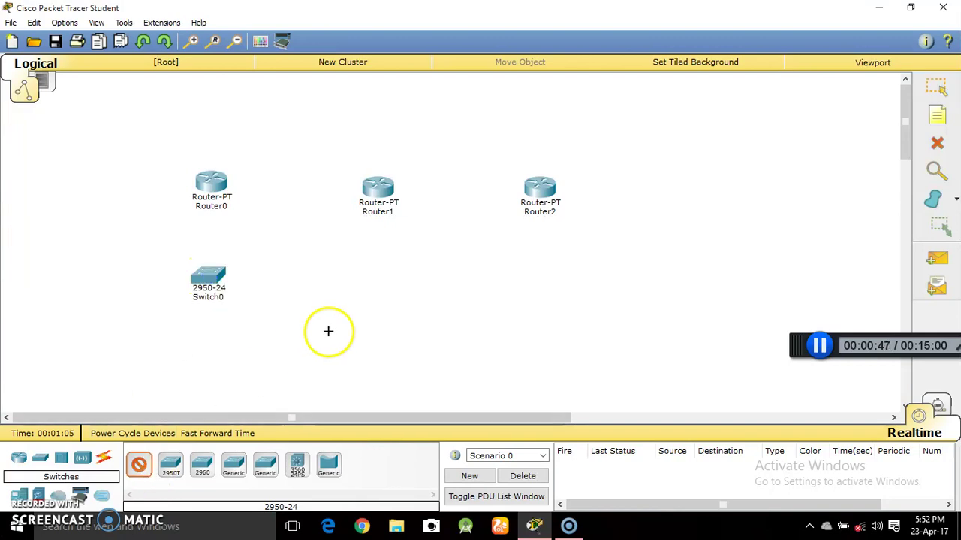
pyautogui.click(390, 276)
pyautogui.click(141, 463)
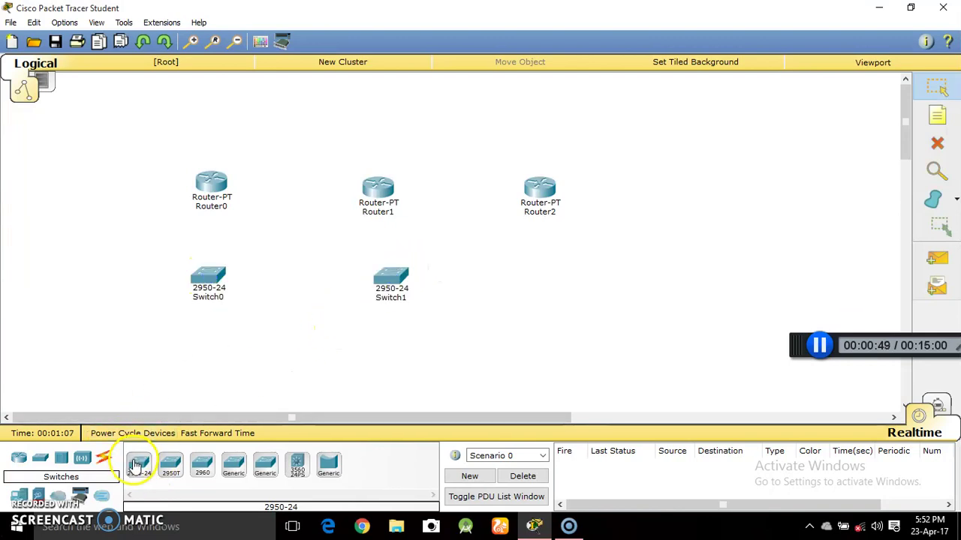
pyautogui.click(551, 276)
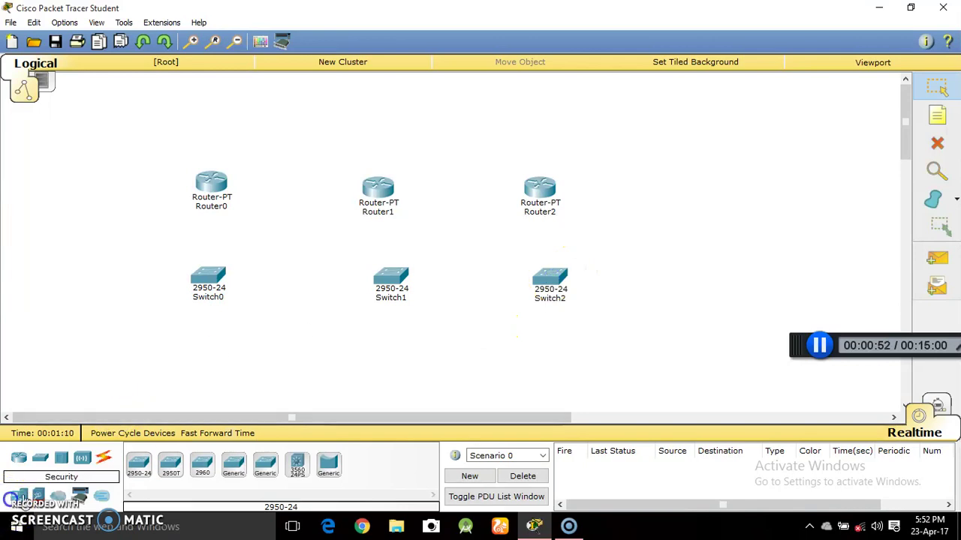
# - Place three generic PC-PT end devices in the workspace, one below each switch
pyautogui.click(18, 497)
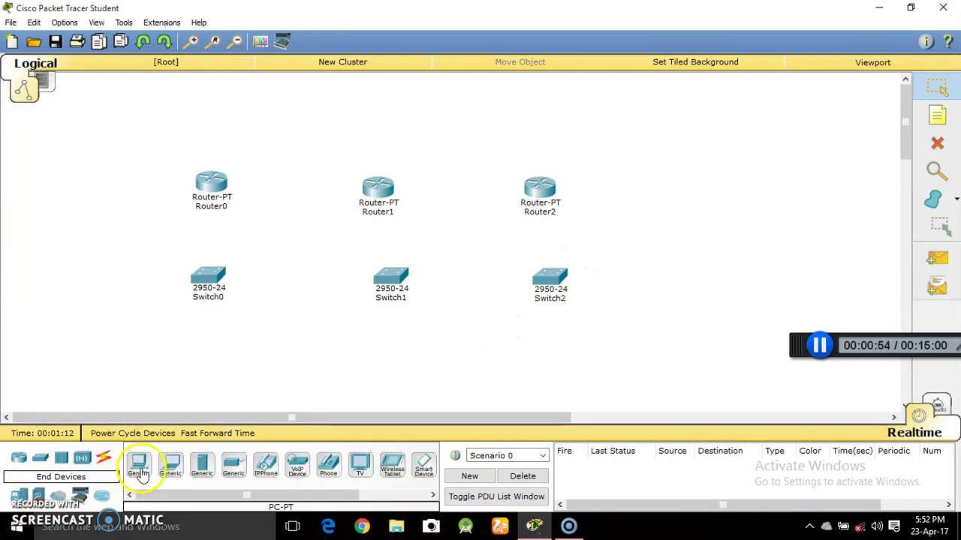
pyautogui.click(139, 462)
pyautogui.click(192, 379)
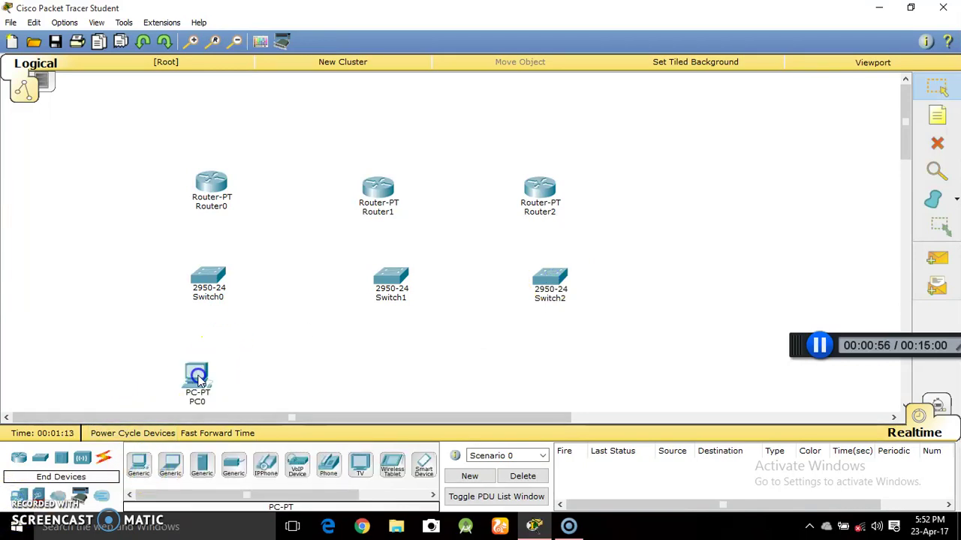
pyautogui.click(138, 462)
pyautogui.click(395, 379)
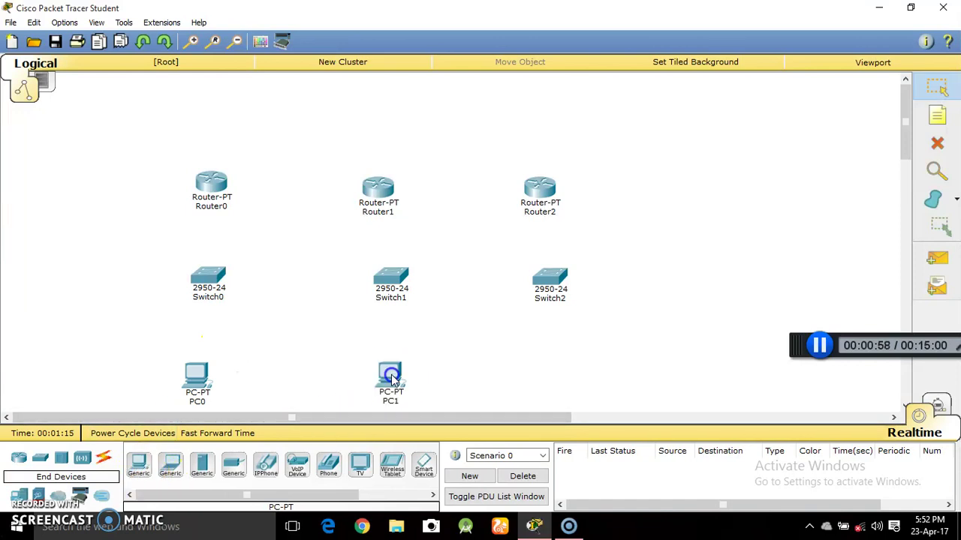
pyautogui.click(139, 462)
pyautogui.click(562, 366)
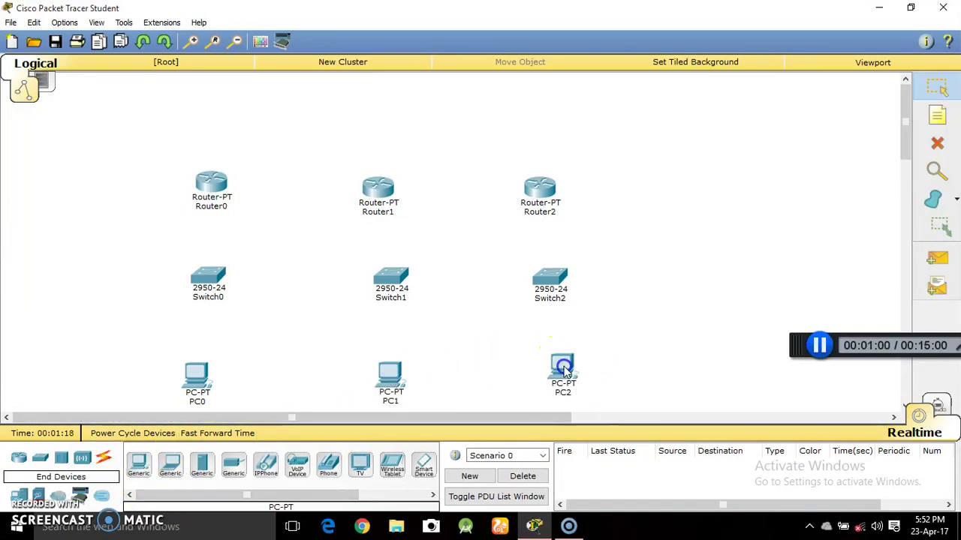
# - Cable Router0 to Switch0 and Switch0 to PC0 using the automatically chosen connection type
pyautogui.click(105, 460)
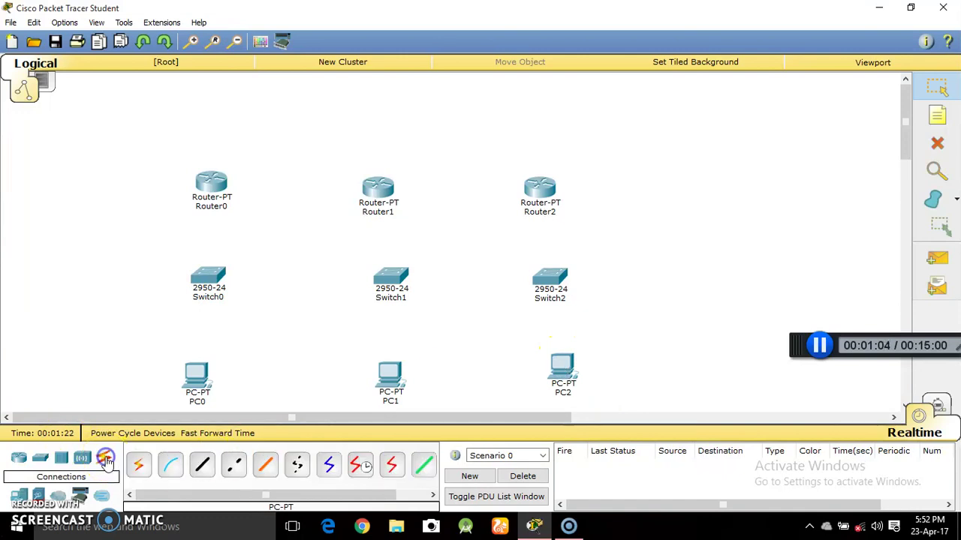
pyautogui.click(140, 466)
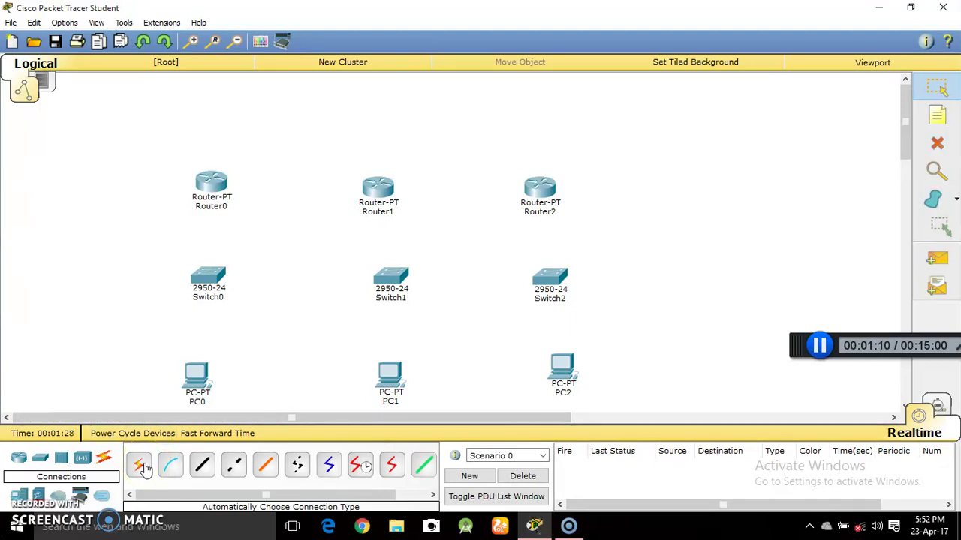
pyautogui.click(210, 182)
pyautogui.click(210, 269)
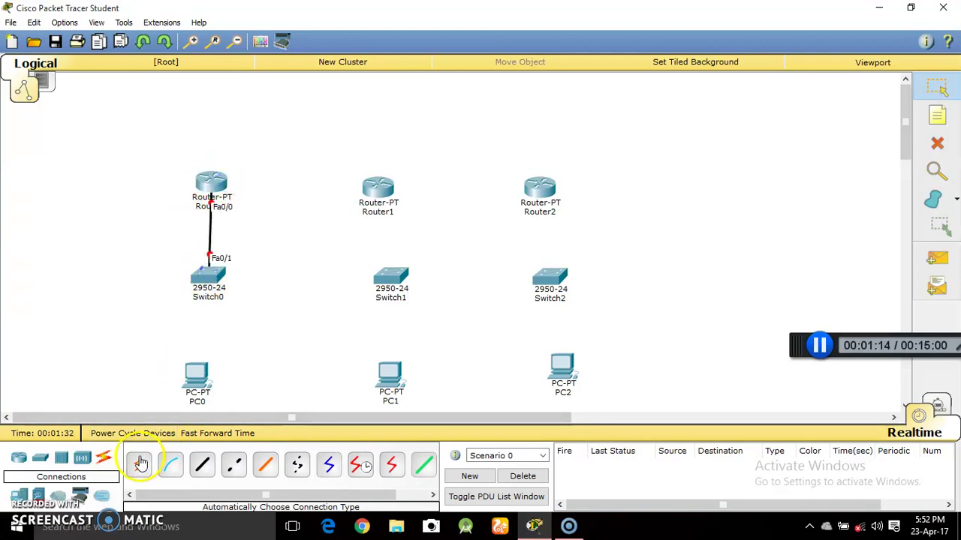
pyautogui.click(206, 277)
pyautogui.click(193, 372)
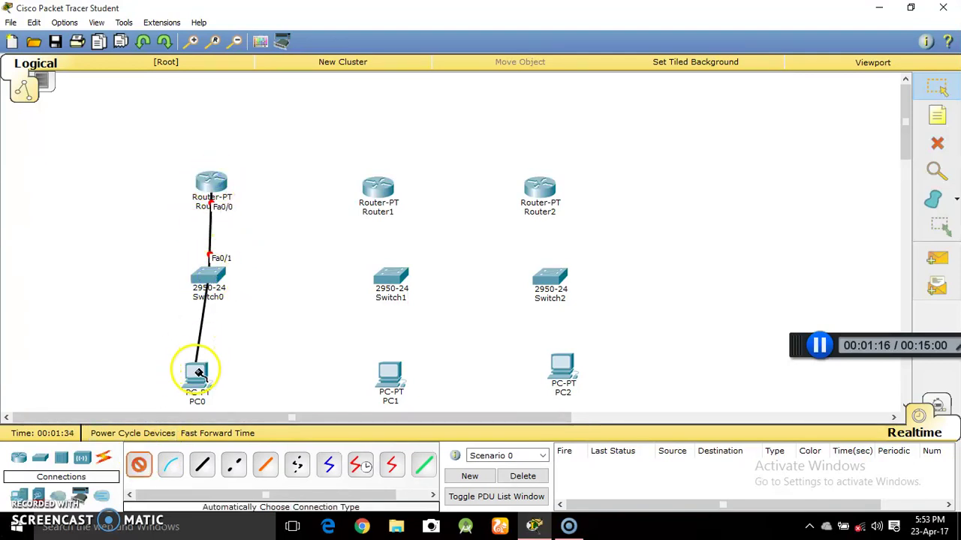
# - Cable Router1 to Switch1 and Switch1 to PC1 using the automatically chosen connection type
pyautogui.click(138, 466)
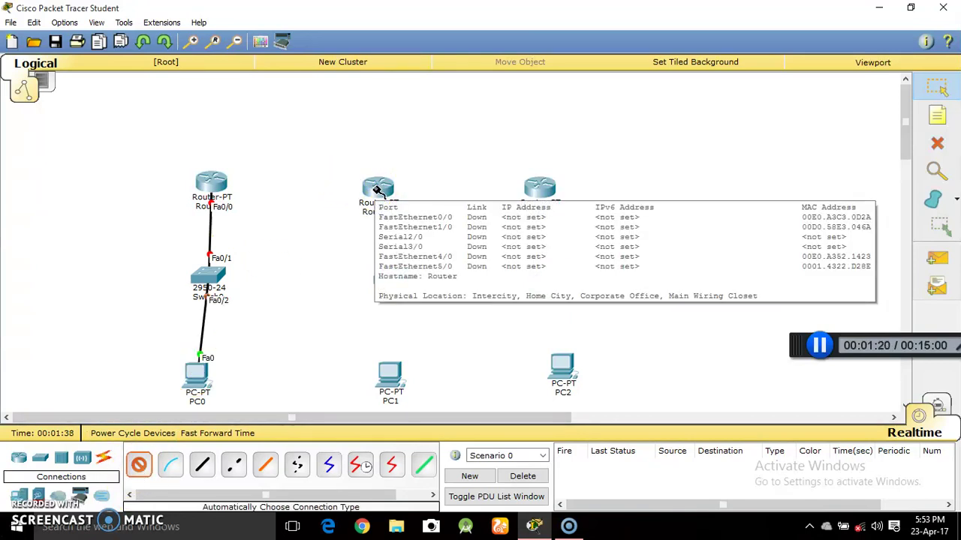
pyautogui.click(377, 190)
pyautogui.click(386, 279)
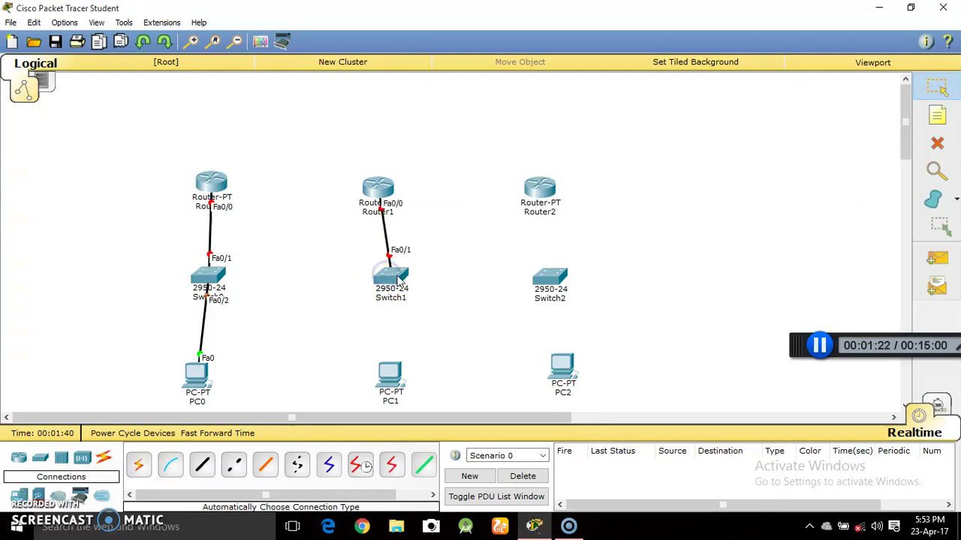
pyautogui.click(138, 465)
pyautogui.click(405, 276)
pyautogui.click(391, 379)
# - Cable Router2 to Switch2 and Switch2 to PC2 using the automatically chosen connection type
pyautogui.click(138, 465)
pyautogui.click(545, 192)
pyautogui.click(550, 278)
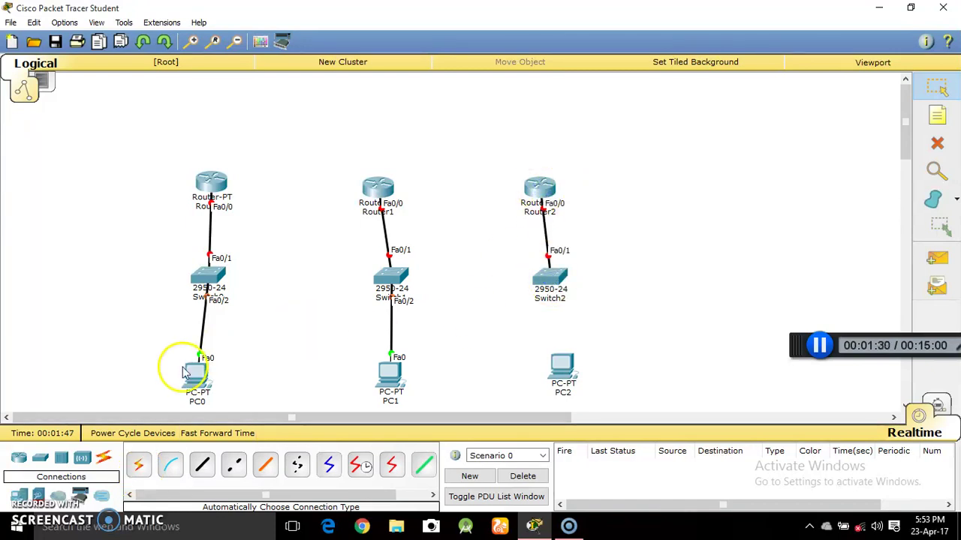
pyautogui.click(140, 469)
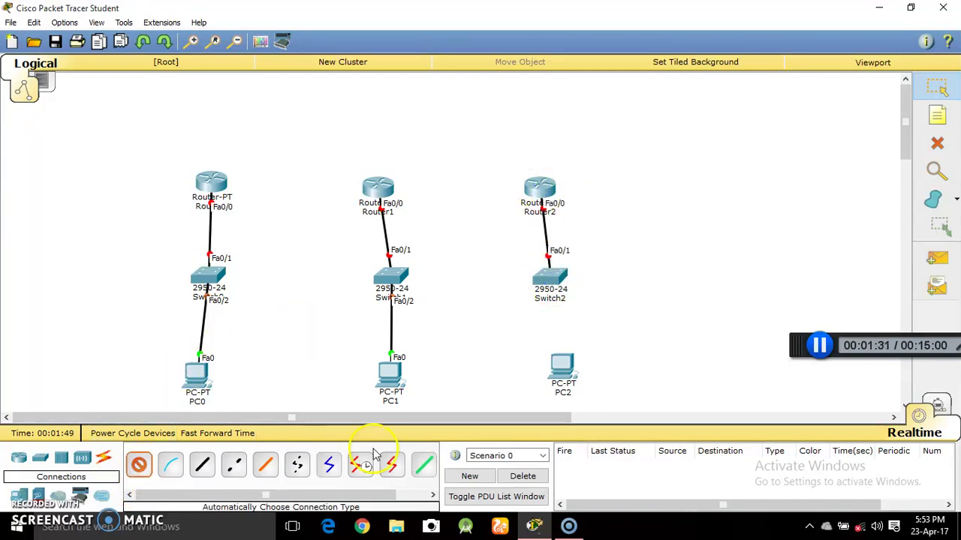
pyautogui.click(555, 279)
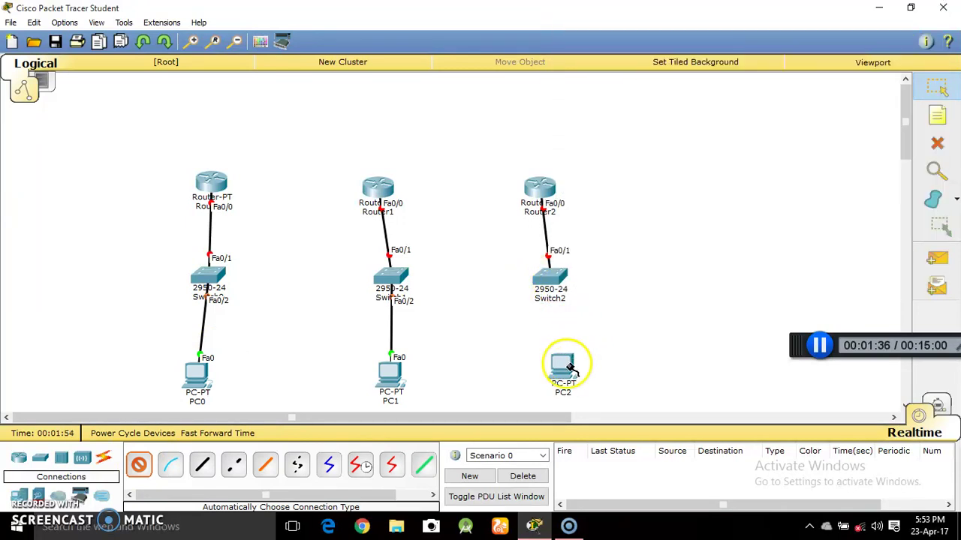
pyautogui.click(562, 371)
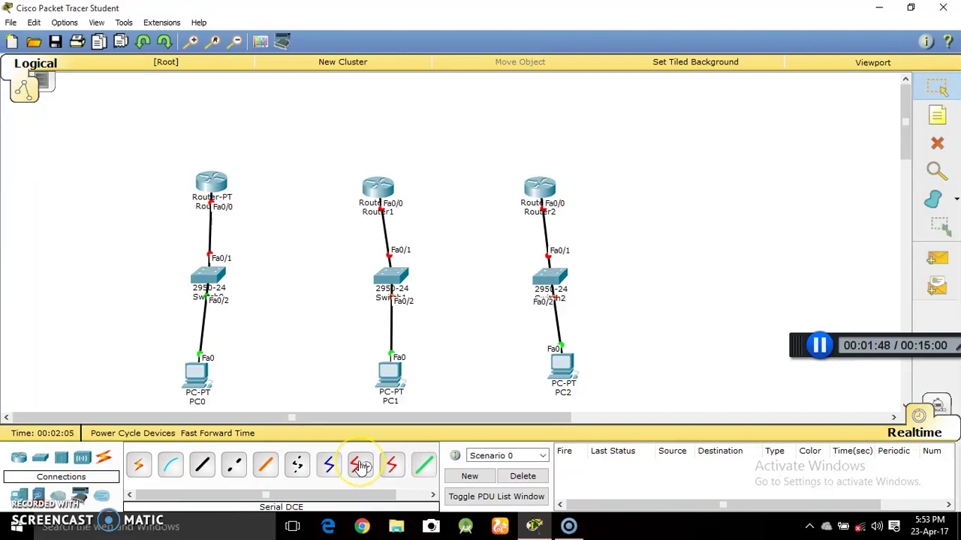
# - Connect Router0's Serial2/0 port to Router1's Serial2/0 port with a Serial DTE cable
pyautogui.click(393, 466)
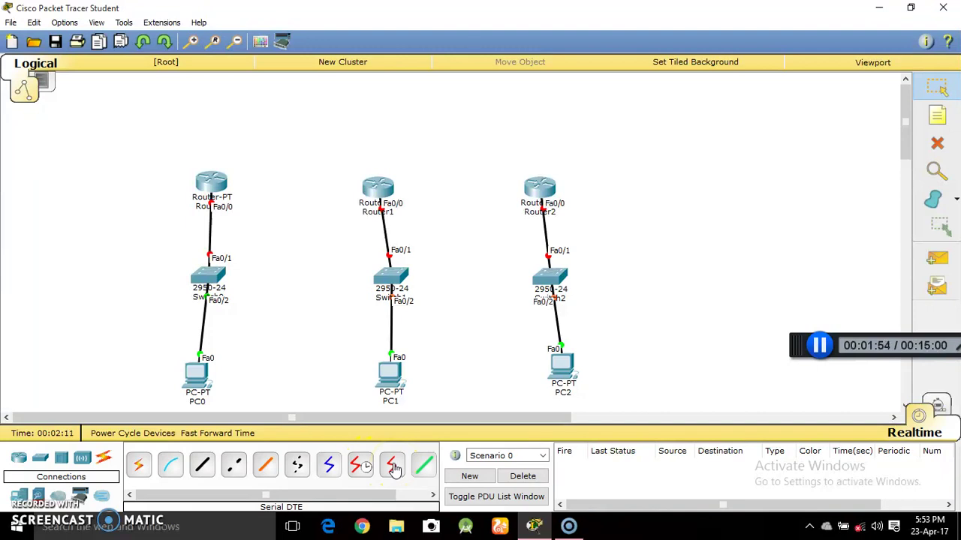
pyautogui.click(214, 180)
pyautogui.click(267, 233)
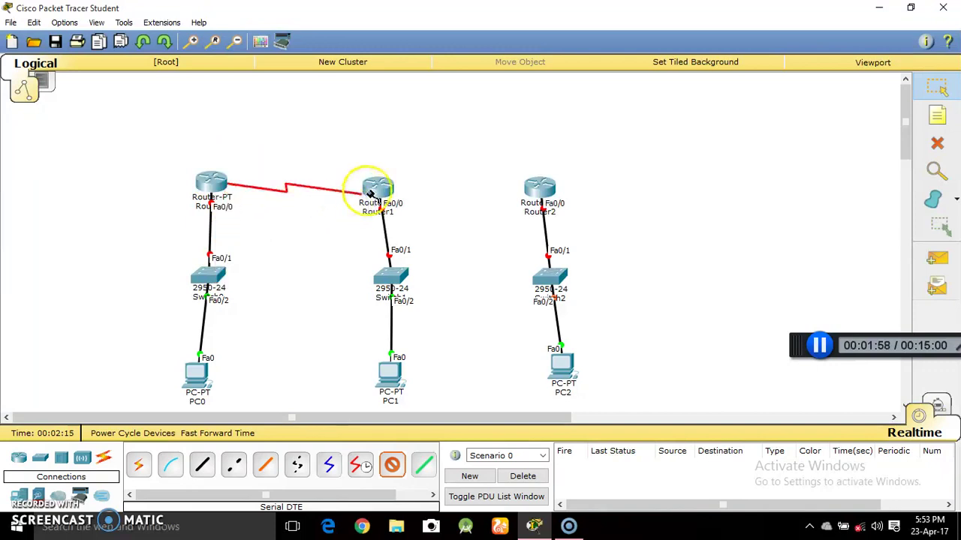
pyautogui.click(373, 188)
pyautogui.click(405, 242)
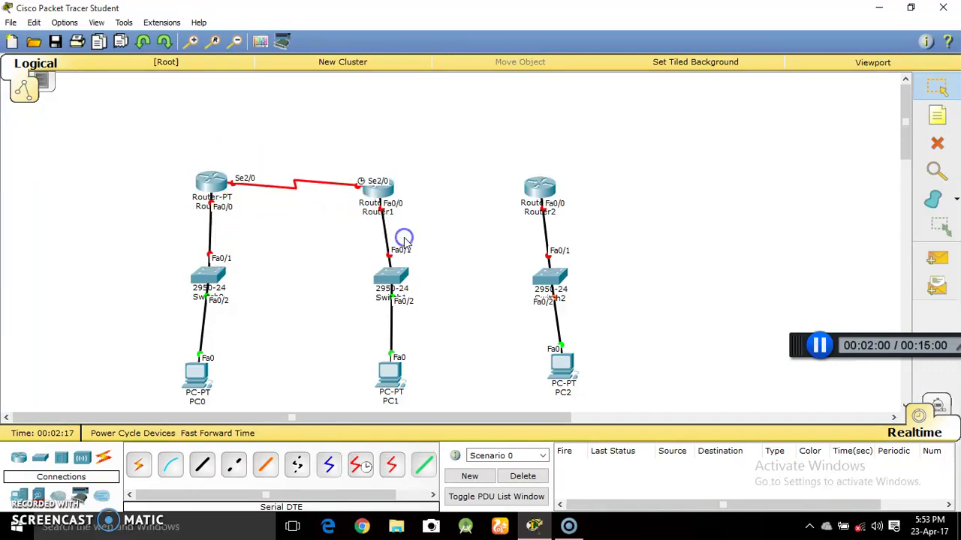
# - Connect Router1's Serial3/0 port to Router2's Serial3/0 port with a Serial DTE cable
pyautogui.click(392, 466)
pyautogui.click(381, 184)
pyautogui.click(384, 193)
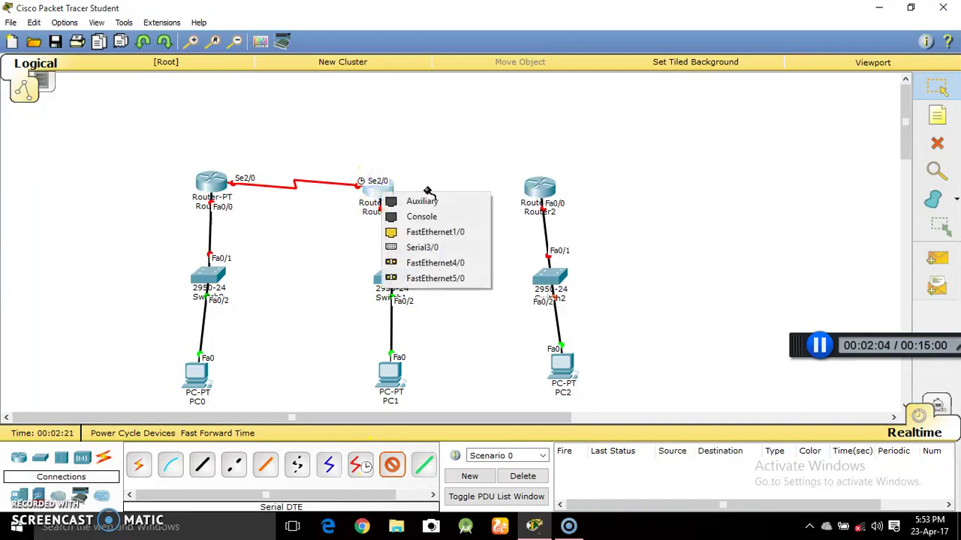
pyautogui.click(418, 249)
pyautogui.click(550, 185)
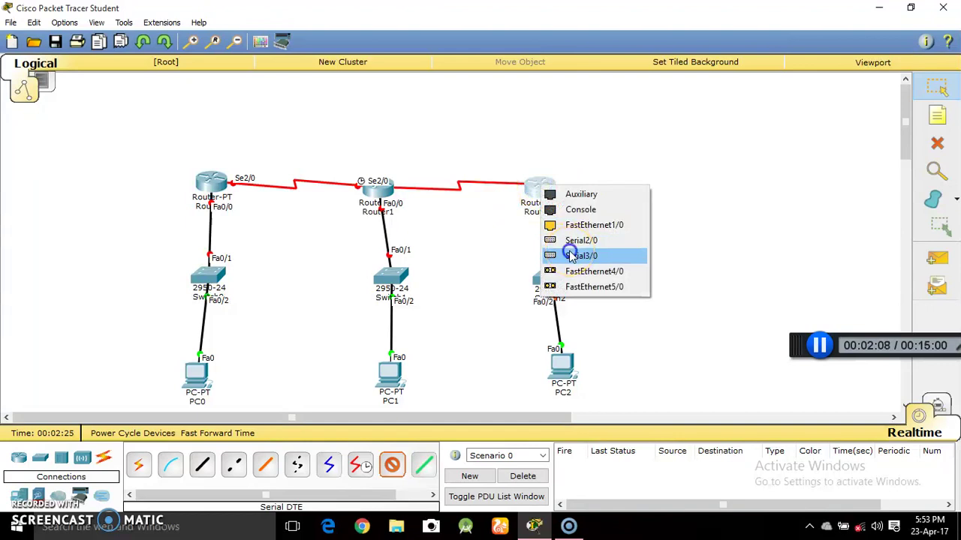
pyautogui.click(572, 256)
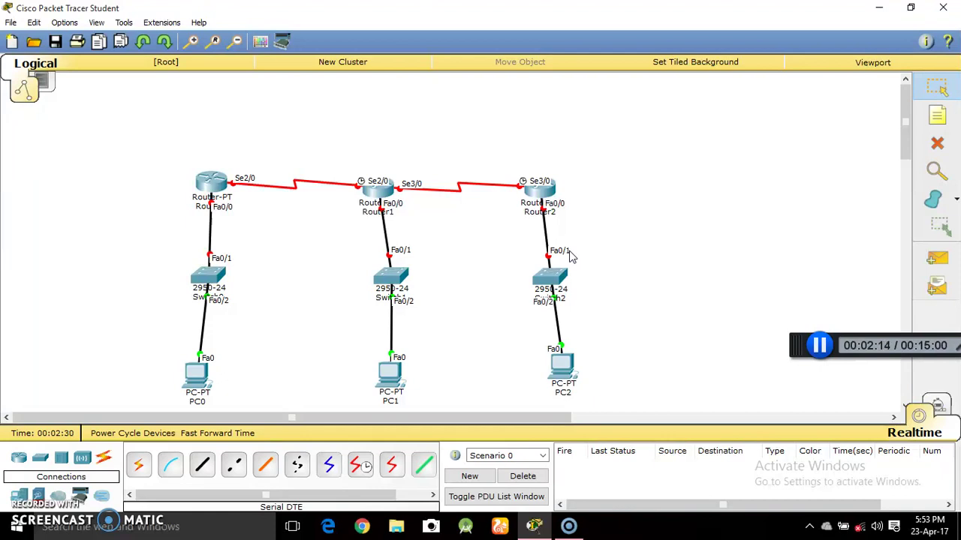
# - Place the network notes 10.10.10.0, 20.20.20.0 and 30.30.30.0 beside Switch0, Switch1 and Switch2 respectively
pyautogui.click(943, 116)
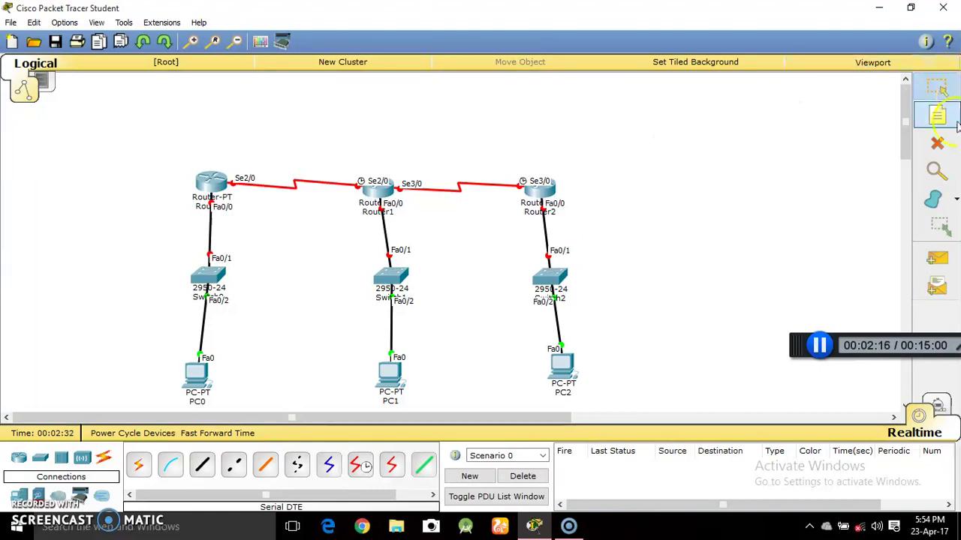
pyautogui.click(936, 88)
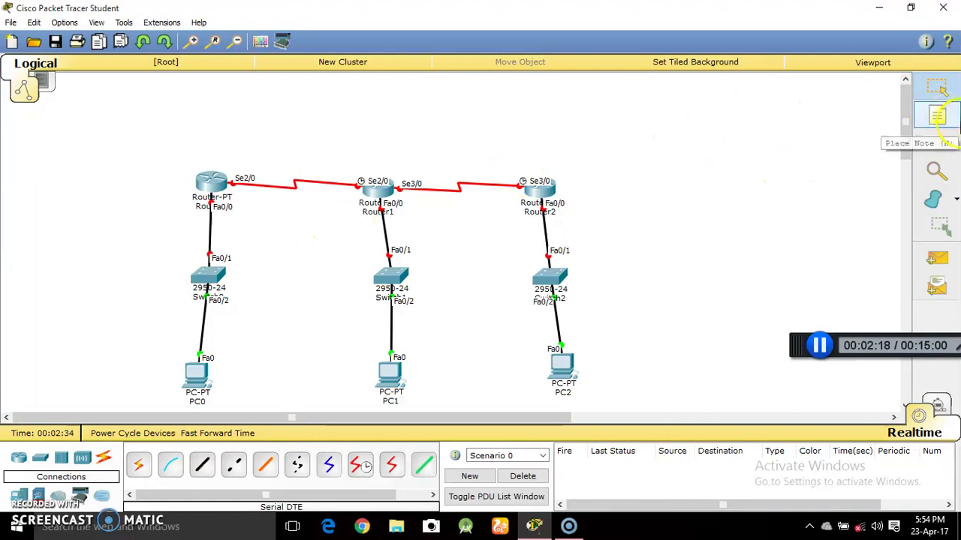
pyautogui.click(937, 114)
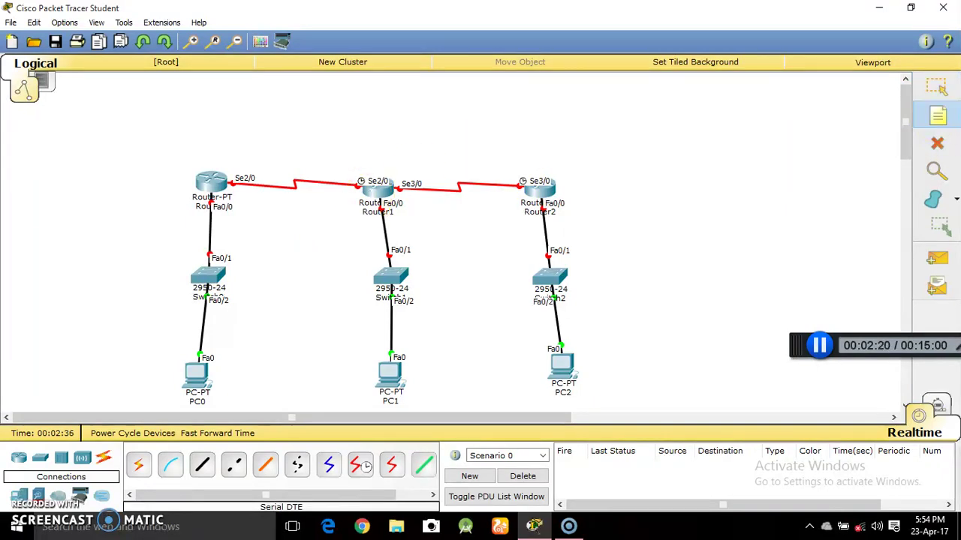
pyautogui.click(87, 264)
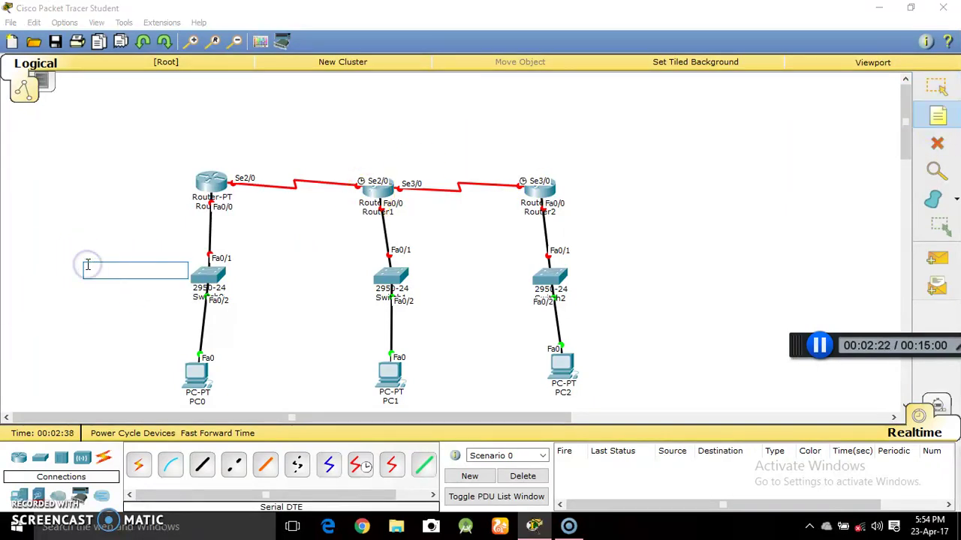
pyautogui.write('10.10.10.0')
pyautogui.click(297, 275)
pyautogui.write('20.20.2')
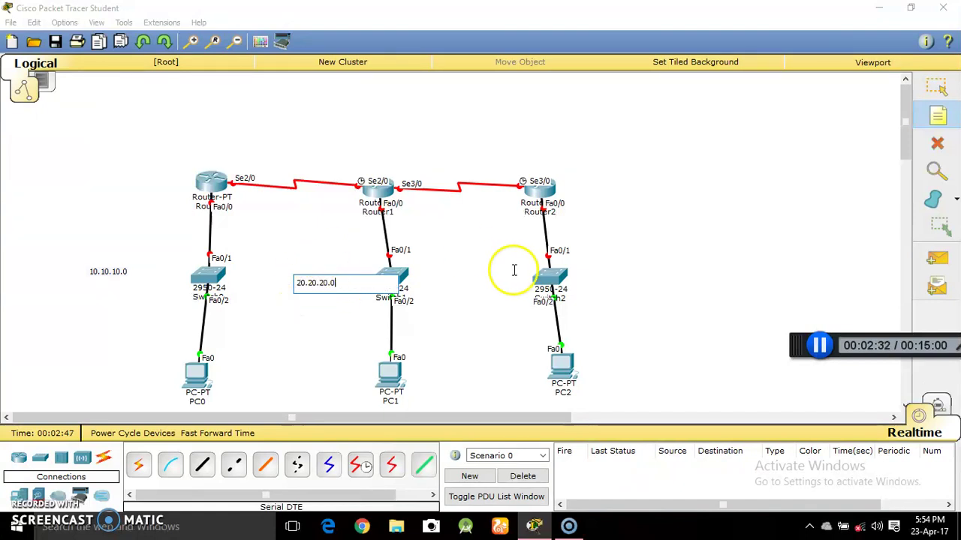
pyautogui.click(474, 282)
pyautogui.write('30.')
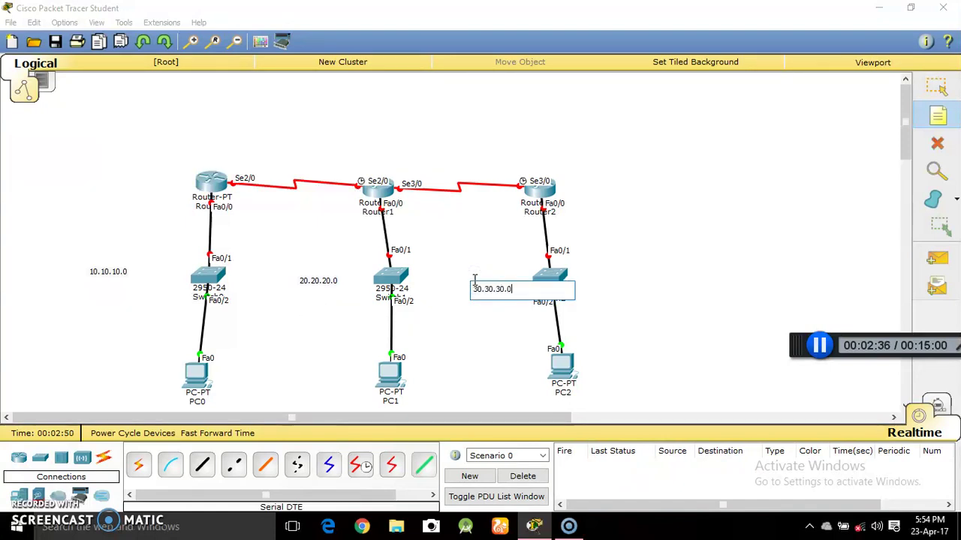
pyautogui.write('30.30.0')
# - Label the Router0–Router1 serial link with the note 172.16.1.0 and the Router1–Router2 link with 192.168.1.0
pyautogui.click(249, 142)
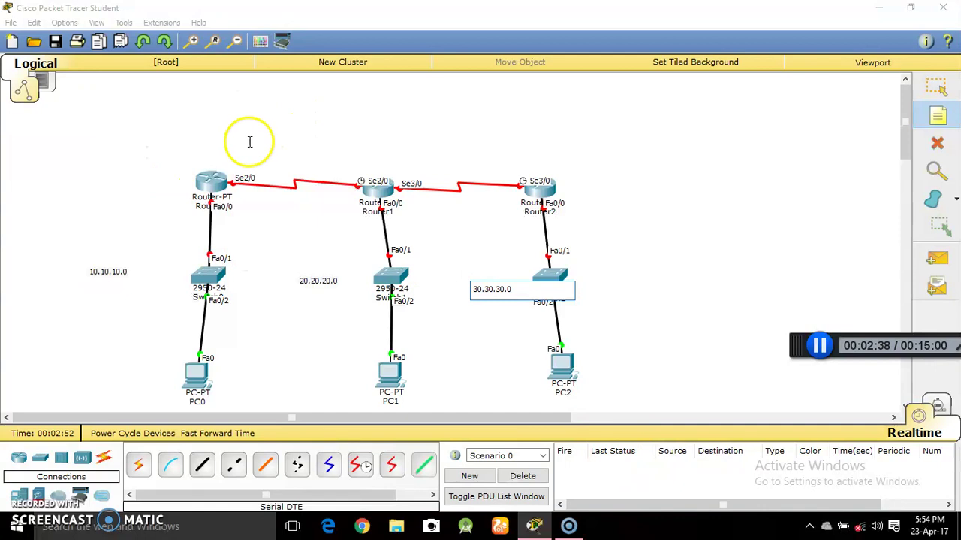
pyautogui.write('172.16.1.0')
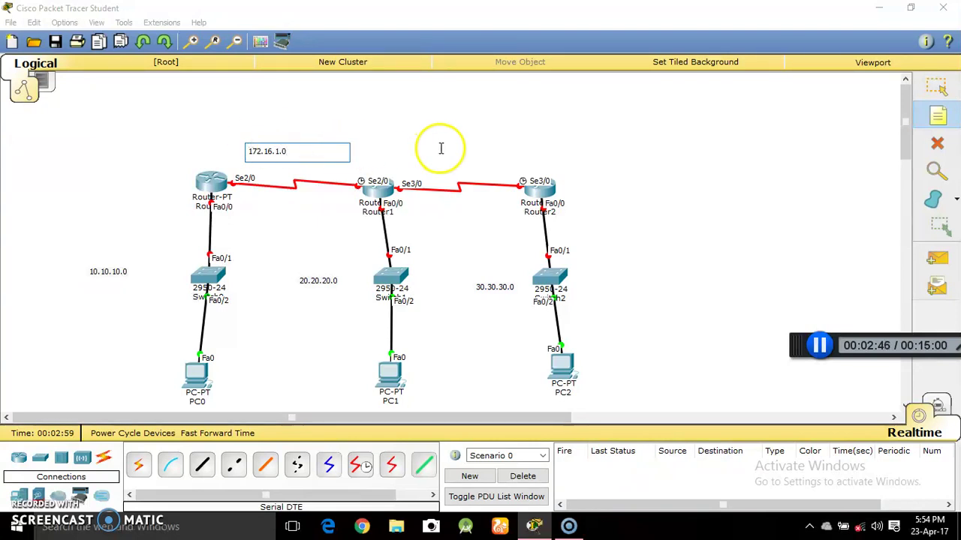
pyautogui.click(440, 149)
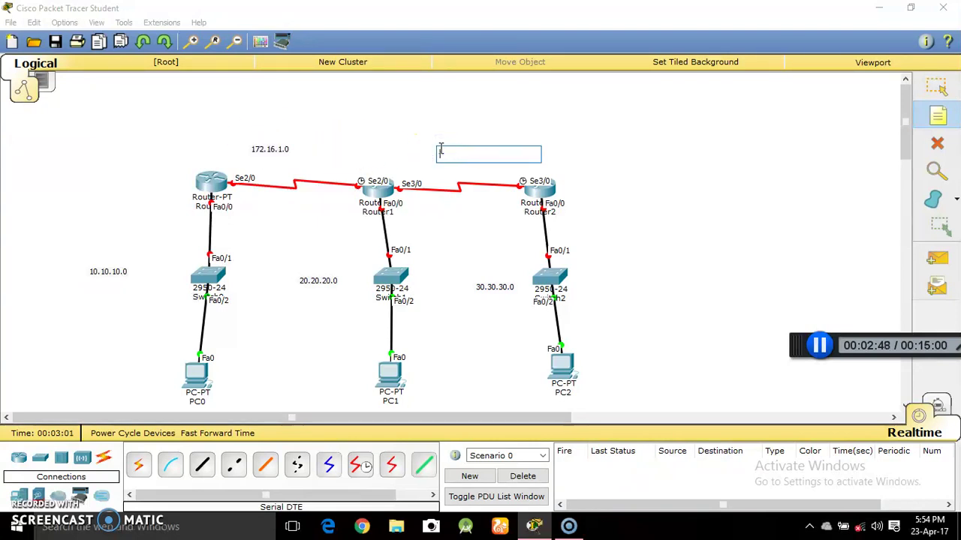
pyautogui.write('192')
pyautogui.press('BackSpace')
pyautogui.write('.168.1.0')
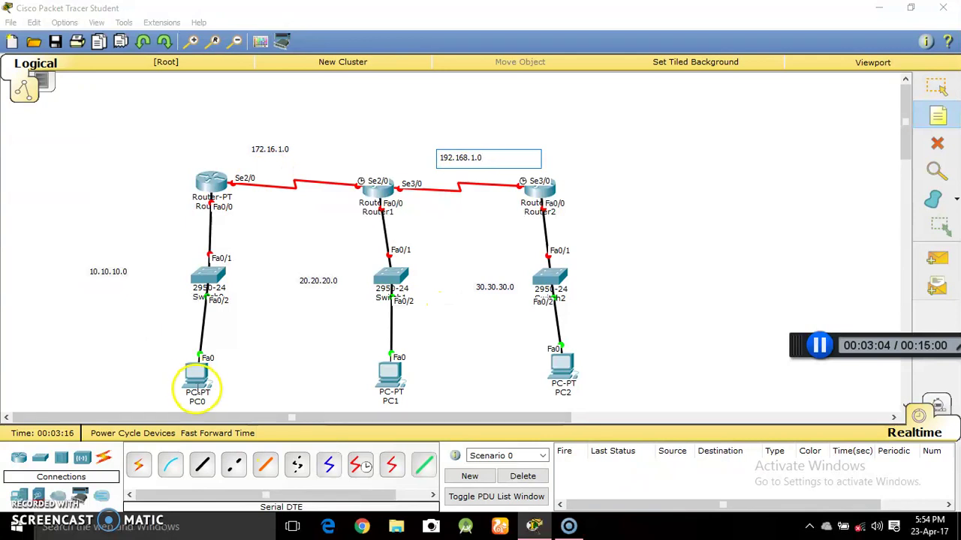
pyautogui.click(952, 85)
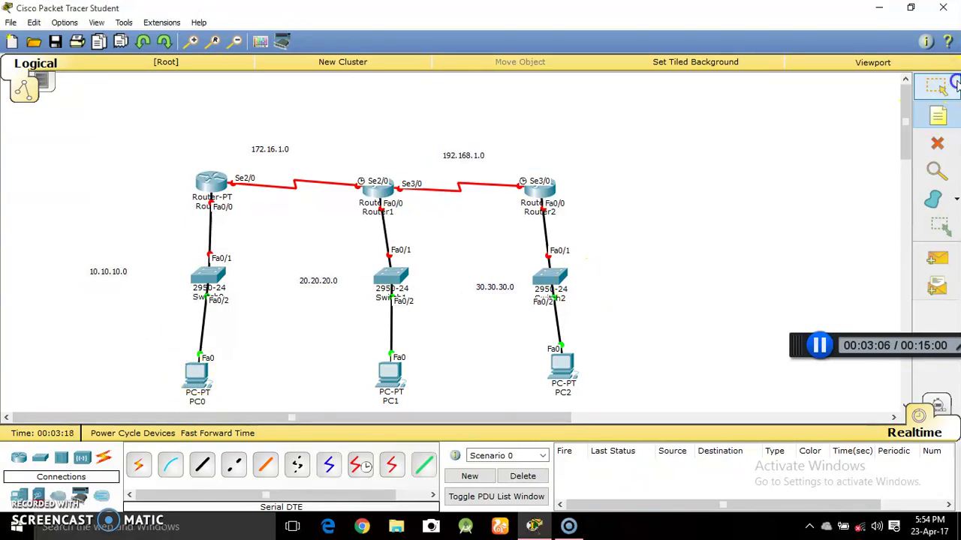
# - Assign PC0 the static IP address 10.10.10.2 with subnet mask 255.0.0.0 in its IP Configuration
pyautogui.click(192, 383)
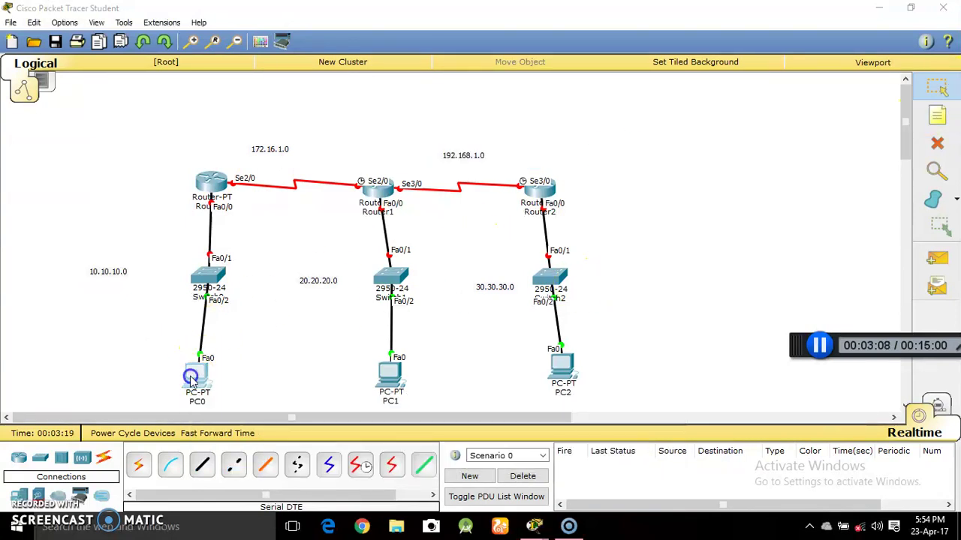
pyautogui.click(370, 114)
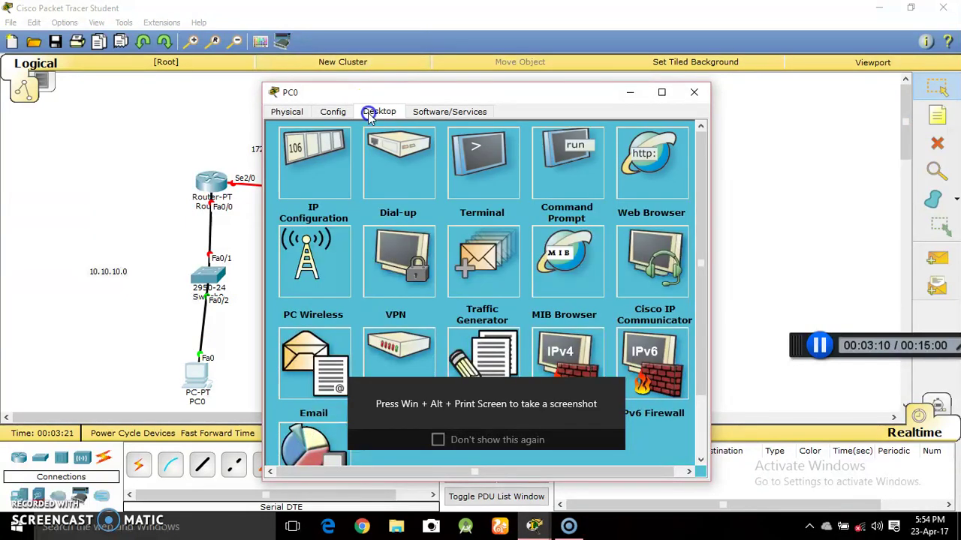
pyautogui.click(304, 150)
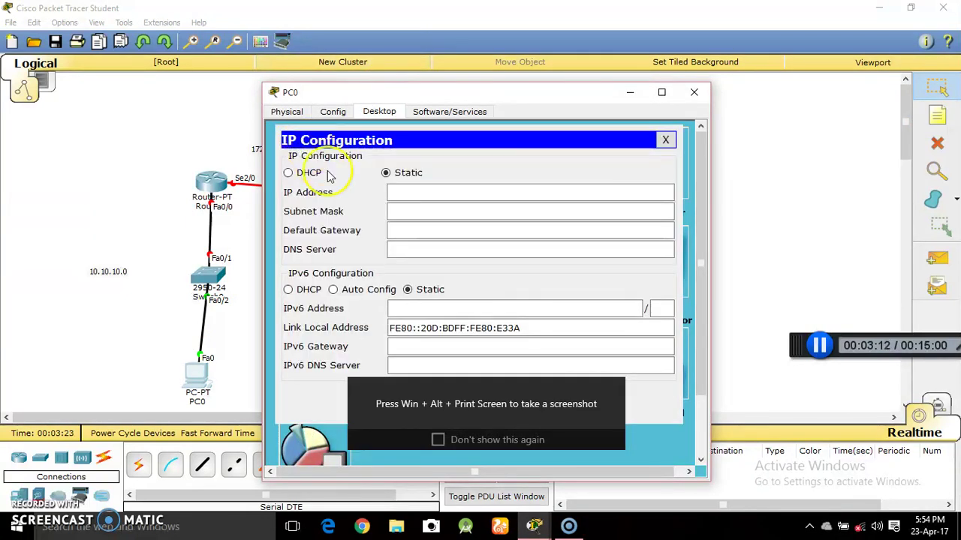
pyautogui.click(424, 191)
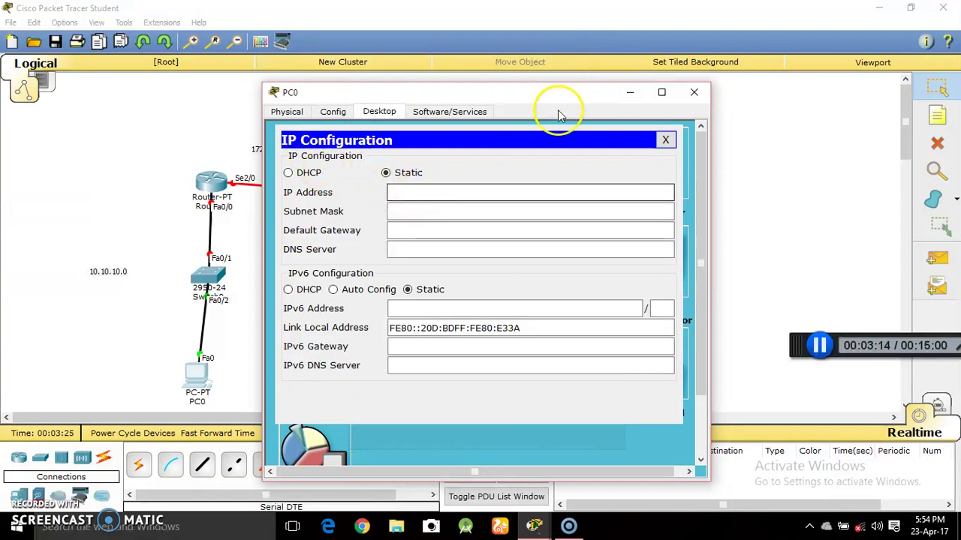
pyautogui.moveTo(569, 94); pyautogui.dragTo(655, 72)
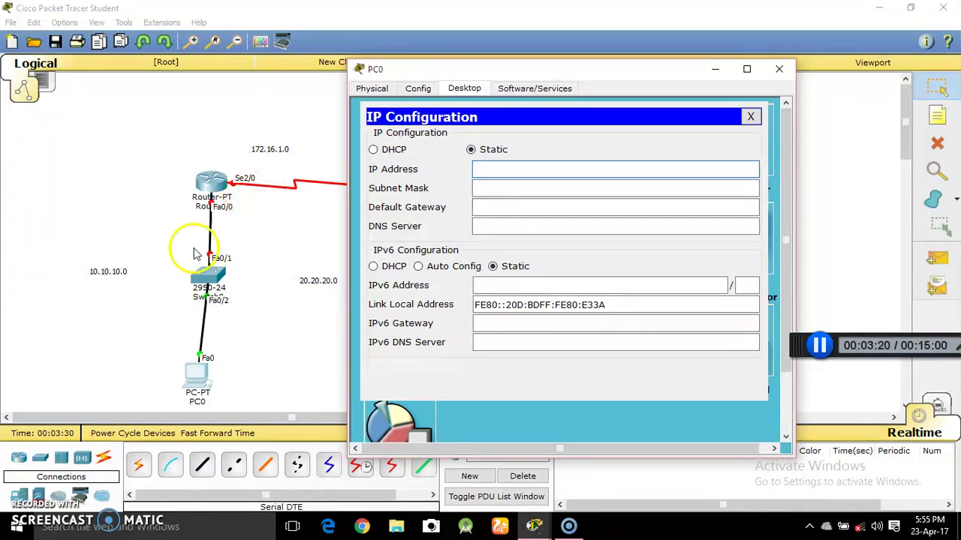
pyautogui.moveTo(71, 152); pyautogui.dragTo(289, 401)
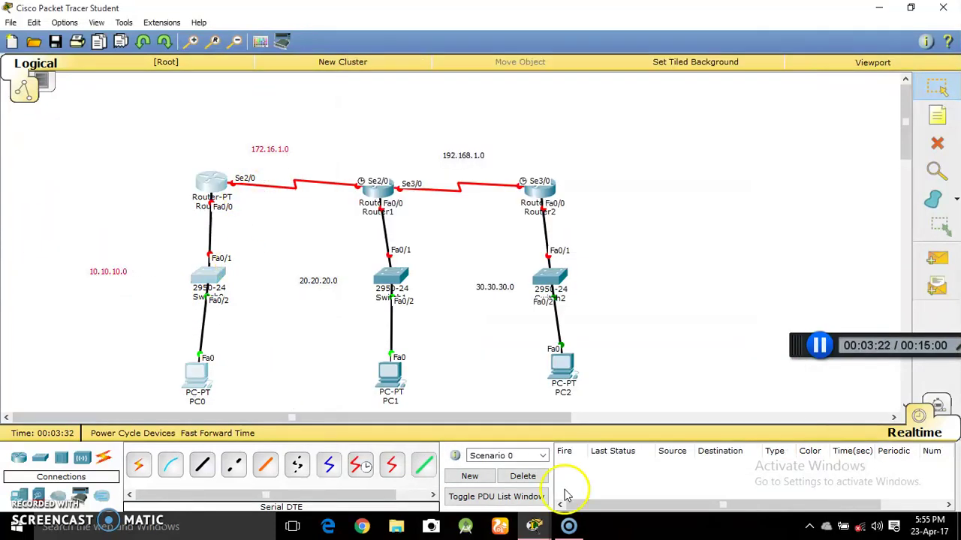
pyautogui.moveTo(533, 528)
pyautogui.click(612, 473)
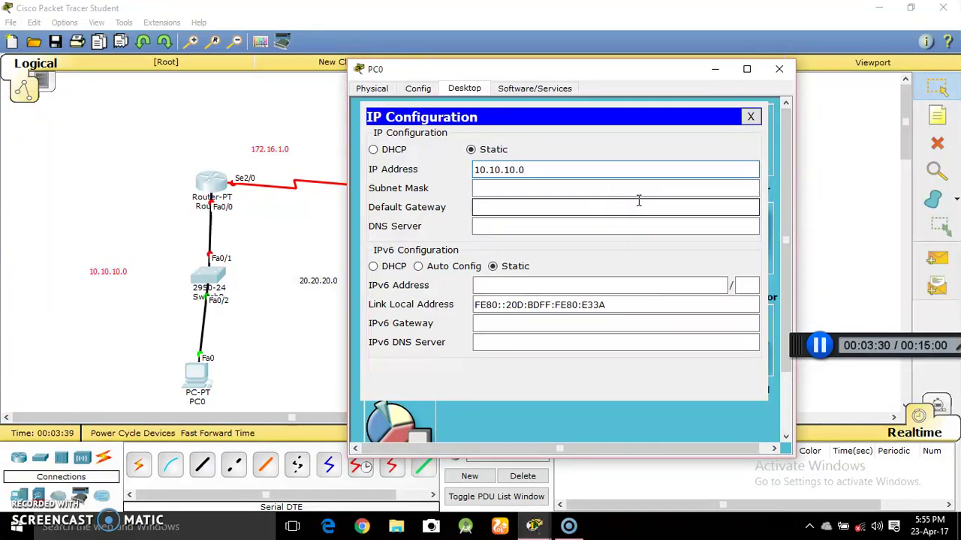
pyautogui.press('Tab')
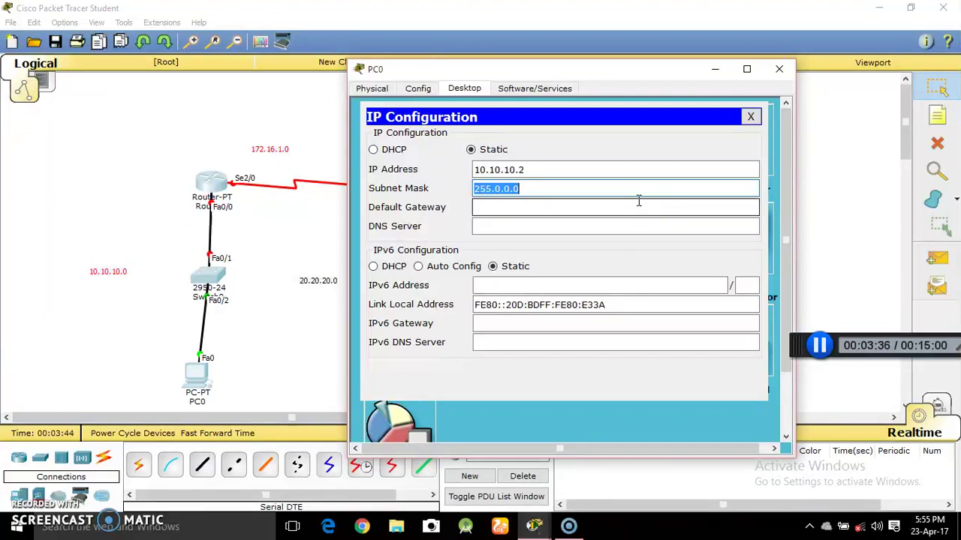
# - Enter PC0's default gateway in the 10.10.10.0 network and close its configuration window
pyautogui.press('Tab')
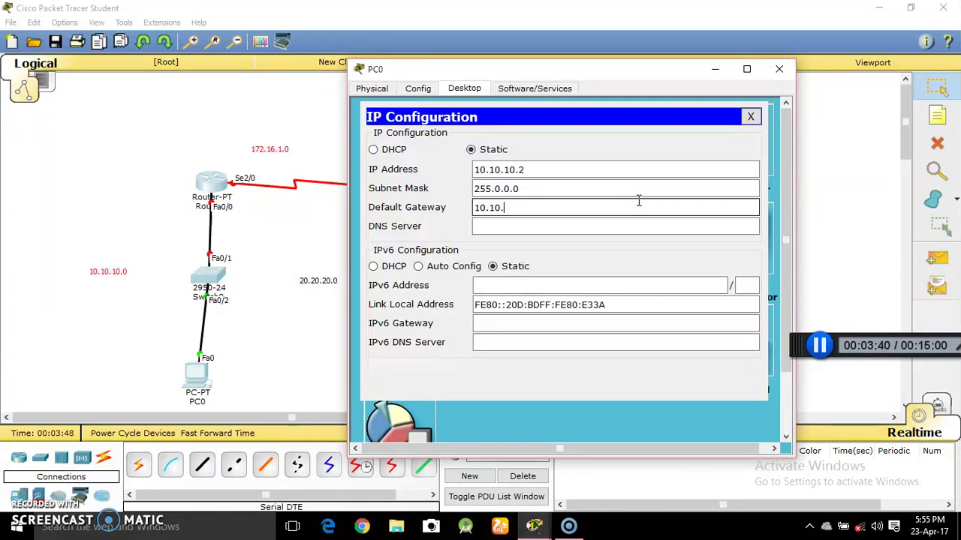
pyautogui.click(785, 112)
pyautogui.click(781, 70)
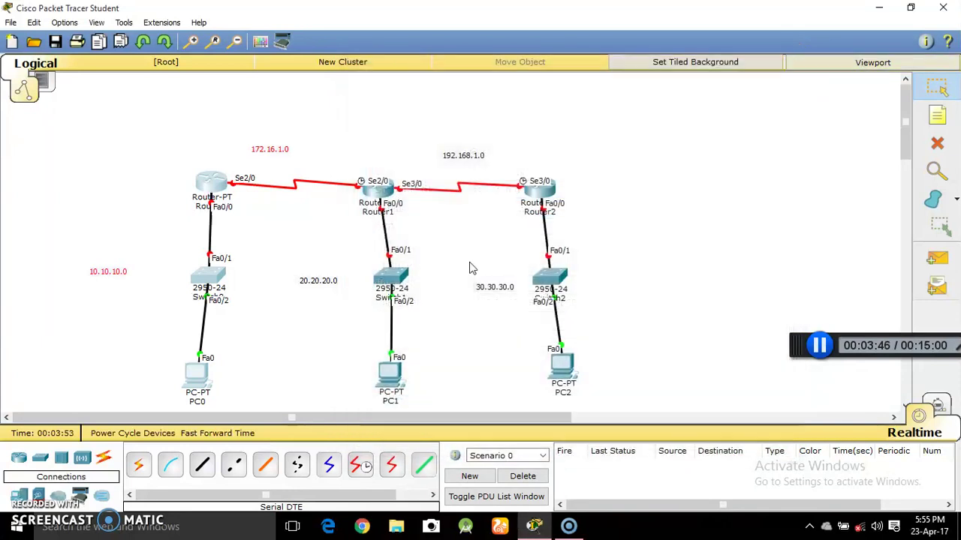
# - Configure Router0's FastEthernet0/0 interface with IP address 10.10.10.1 and subnet mask 255.0.0.0, and enable the port
pyautogui.click(248, 201)
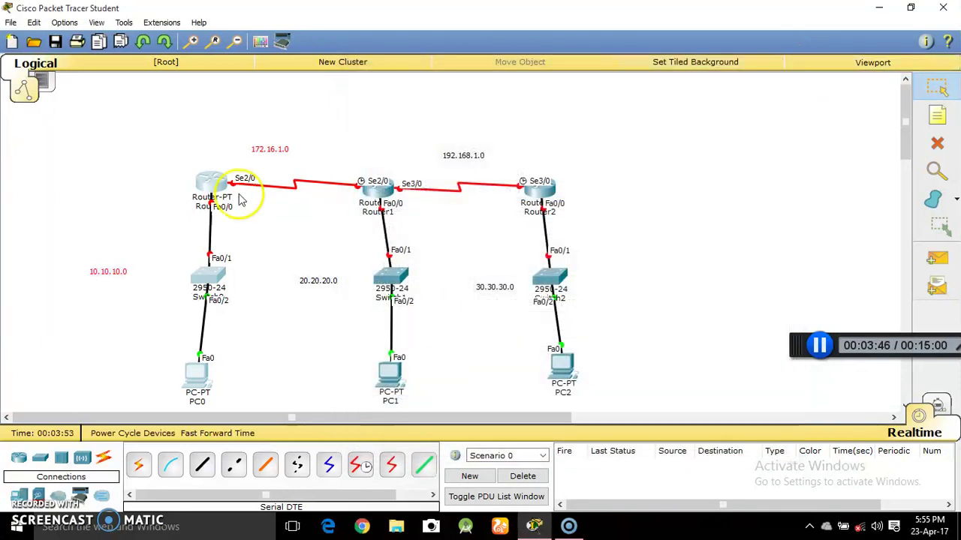
pyautogui.click(213, 184)
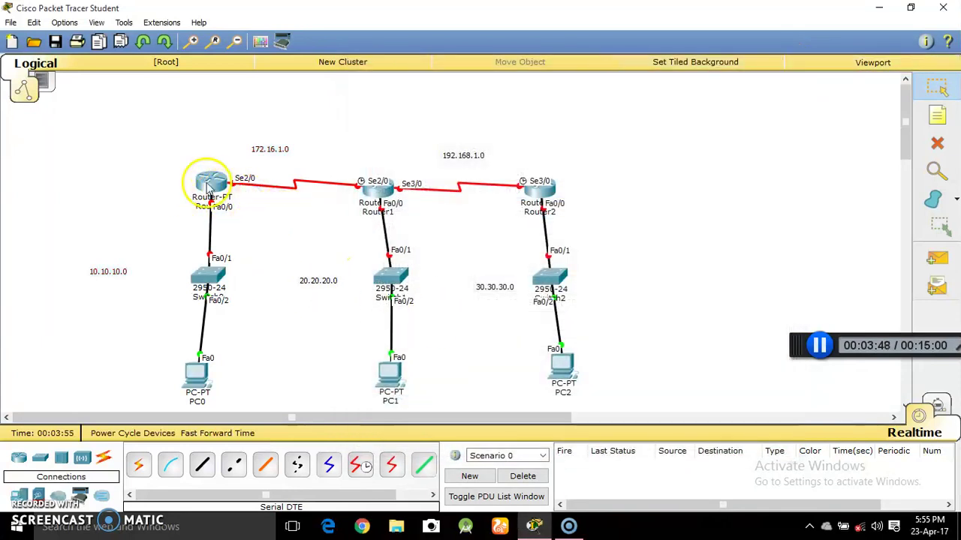
pyautogui.click(332, 111)
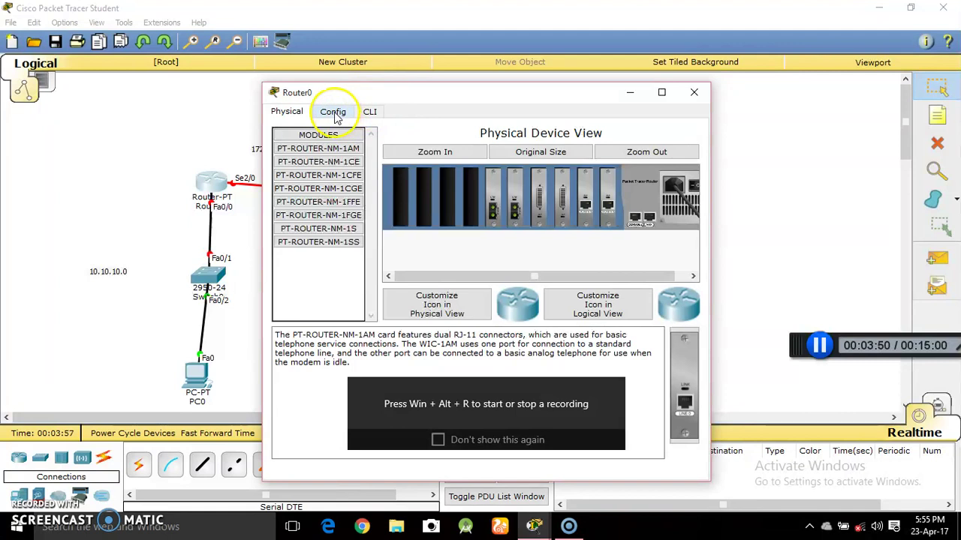
pyautogui.click(293, 366)
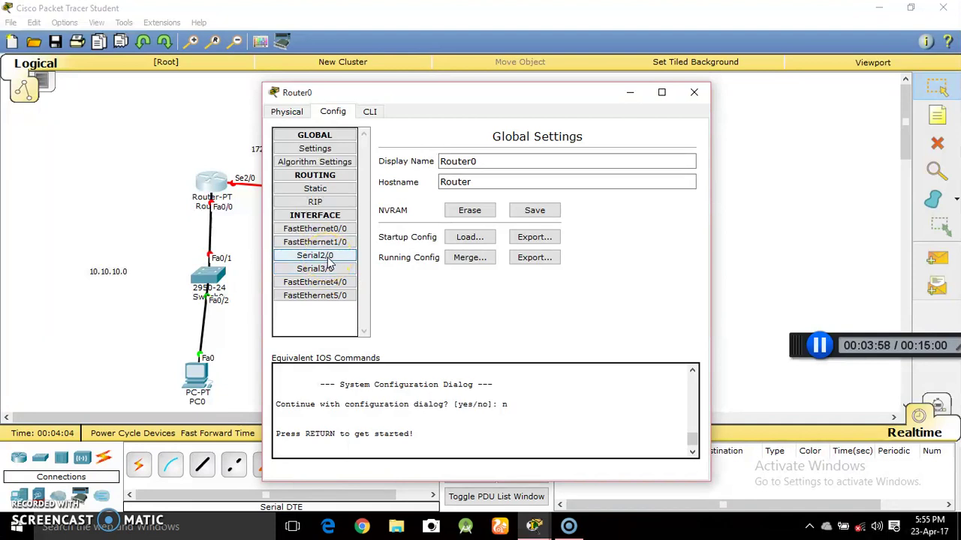
pyautogui.click(324, 227)
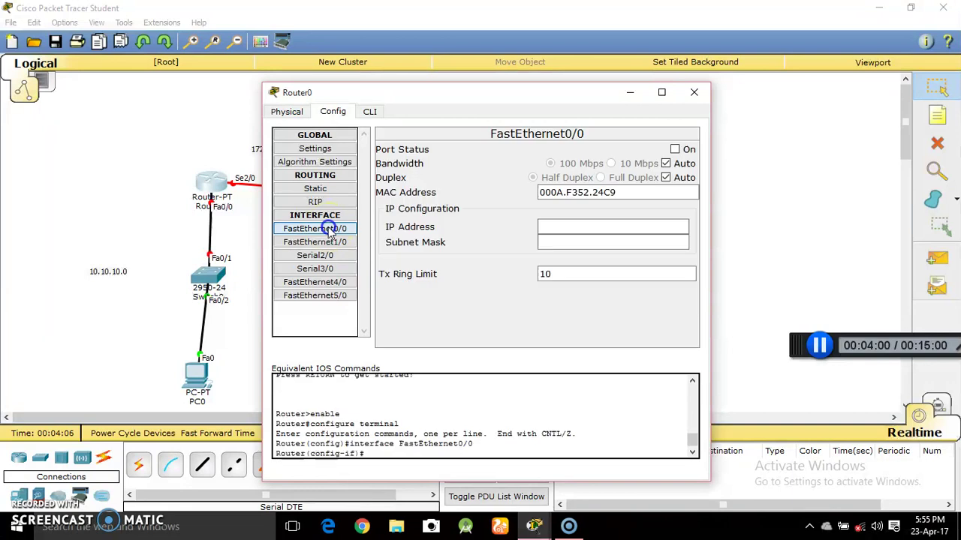
pyautogui.click(596, 226)
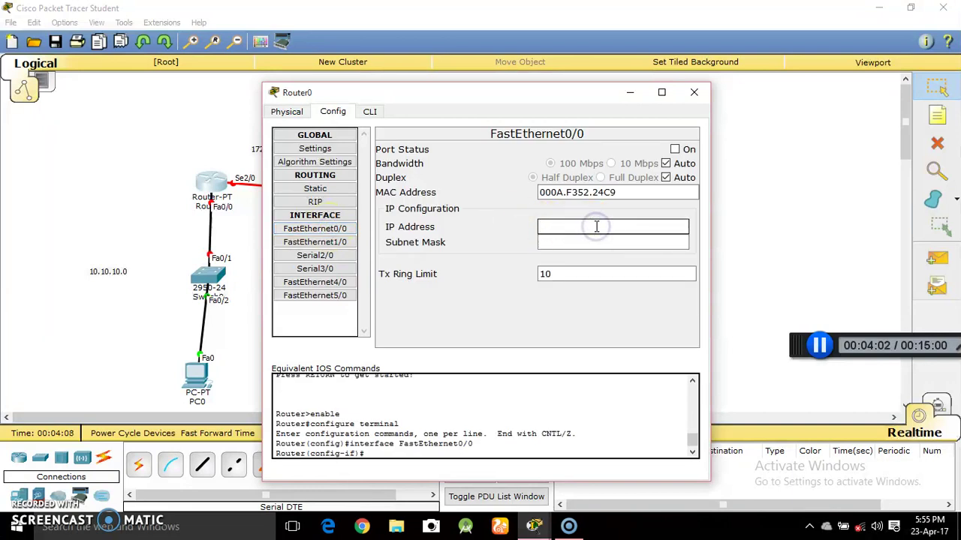
pyautogui.write('172.')
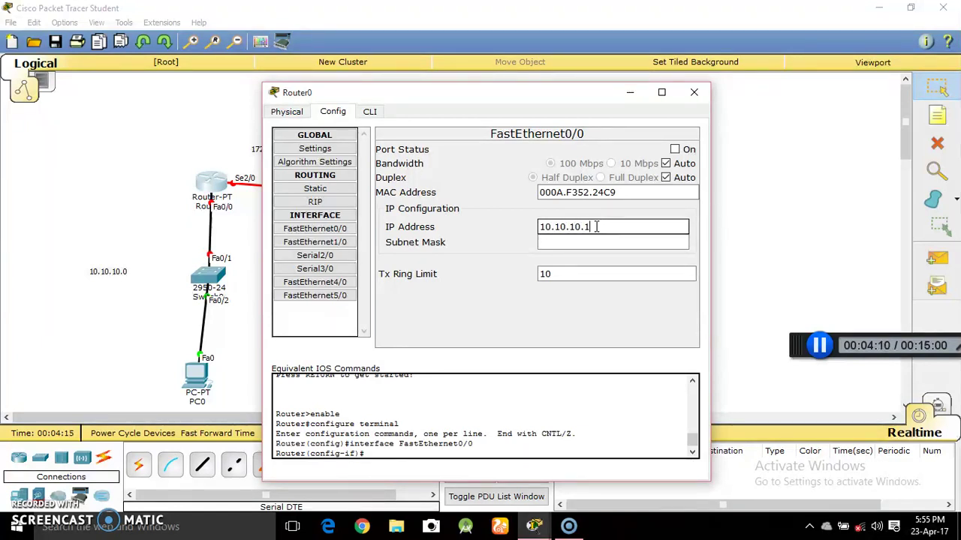
pyautogui.press('Tab')
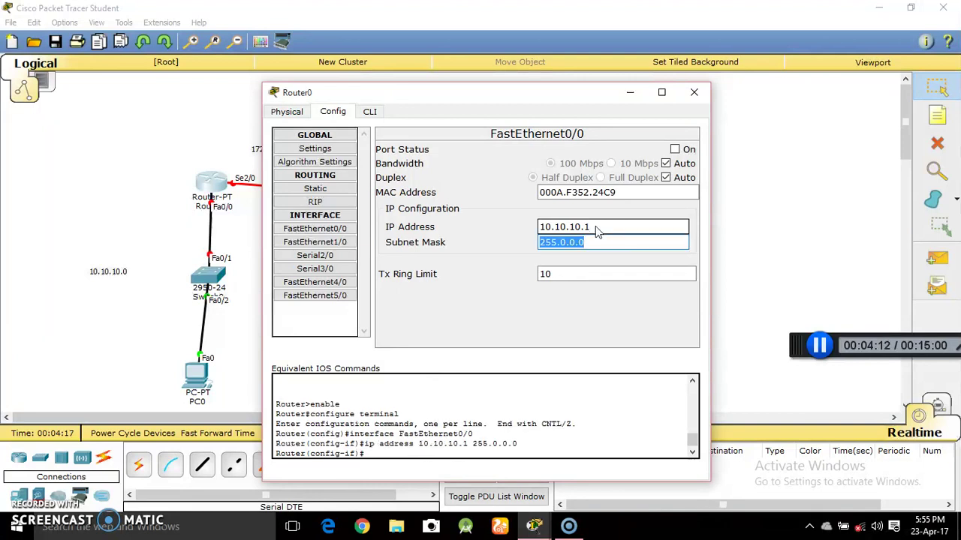
pyautogui.click(675, 150)
pyautogui.click(675, 150)
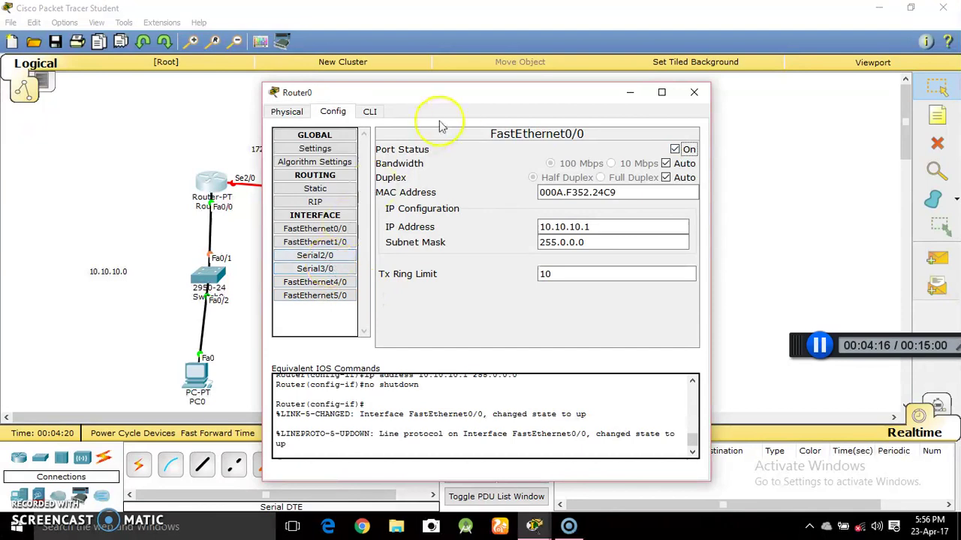
# - Enable Router0's Serial2/0 port and assign it IP address 172.16.1.1 with subnet mask 255.255.0.0
pyautogui.moveTo(461, 91); pyautogui.dragTo(575, 87)
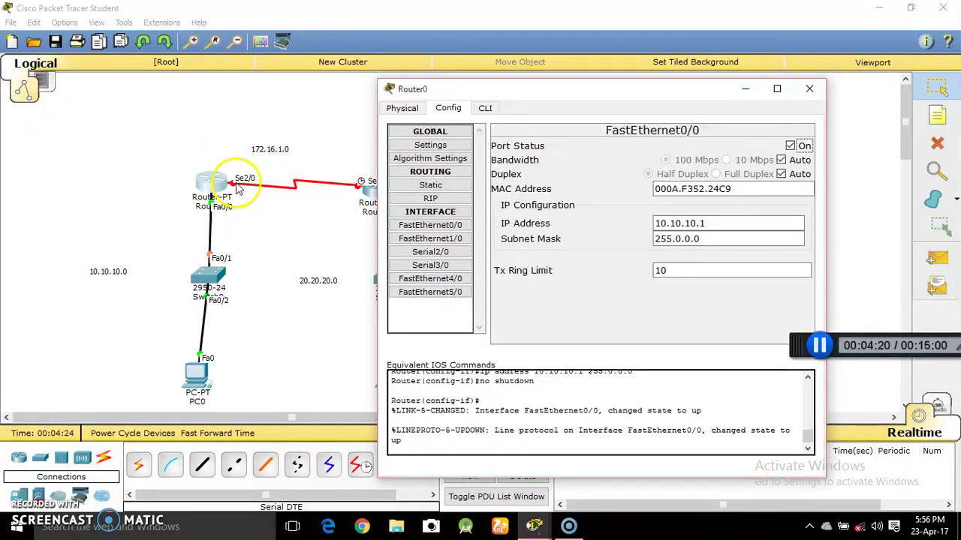
pyautogui.click(432, 253)
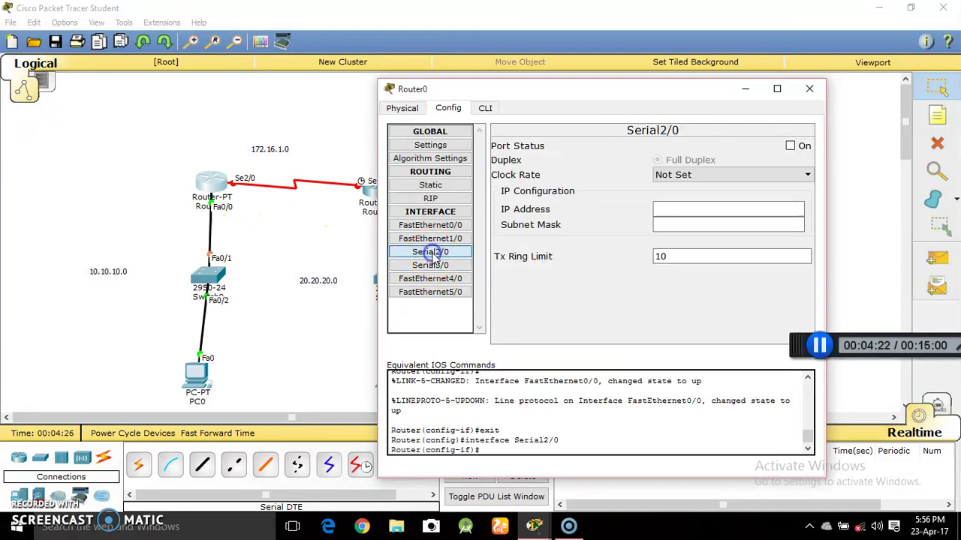
pyautogui.click(796, 147)
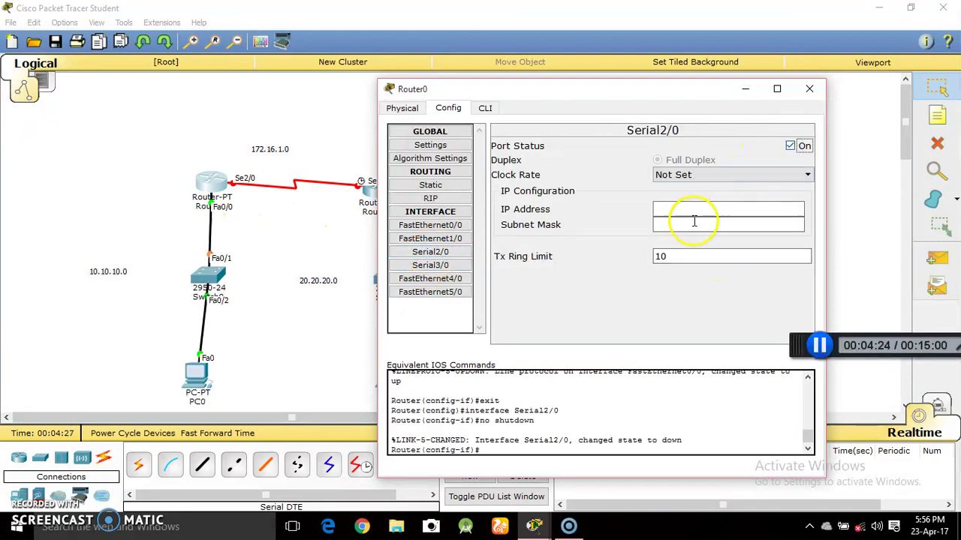
pyautogui.click(701, 207)
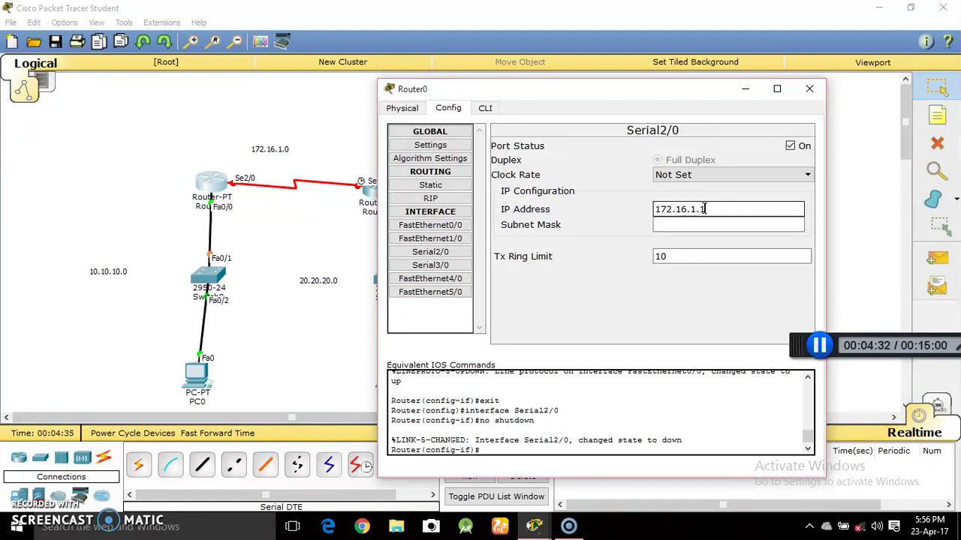
pyautogui.press('Tab')
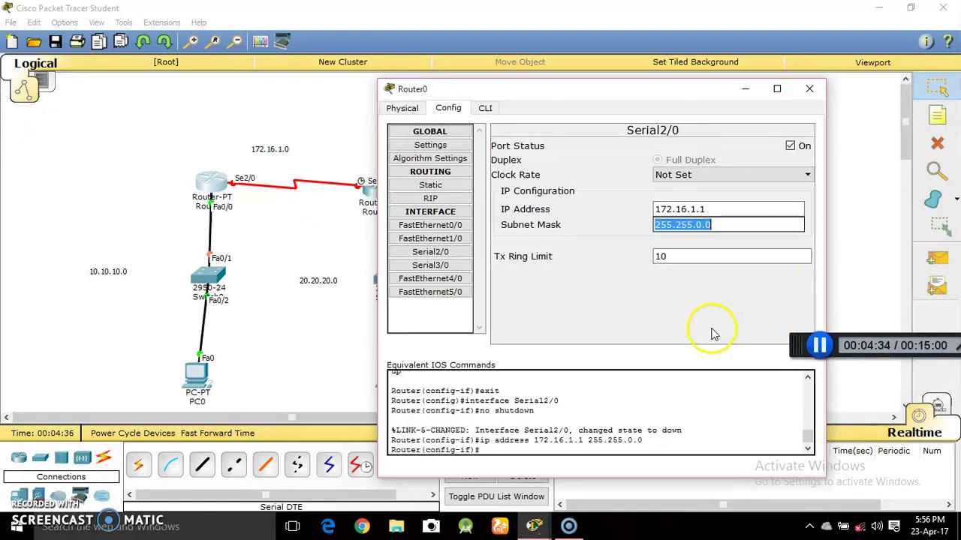
# - Close Router0's window and assign PC1 the static IP address 20.20.20.2 with subnet mask 255.0.0.0 and default gateway 20.20.20.1
pyautogui.click(811, 89)
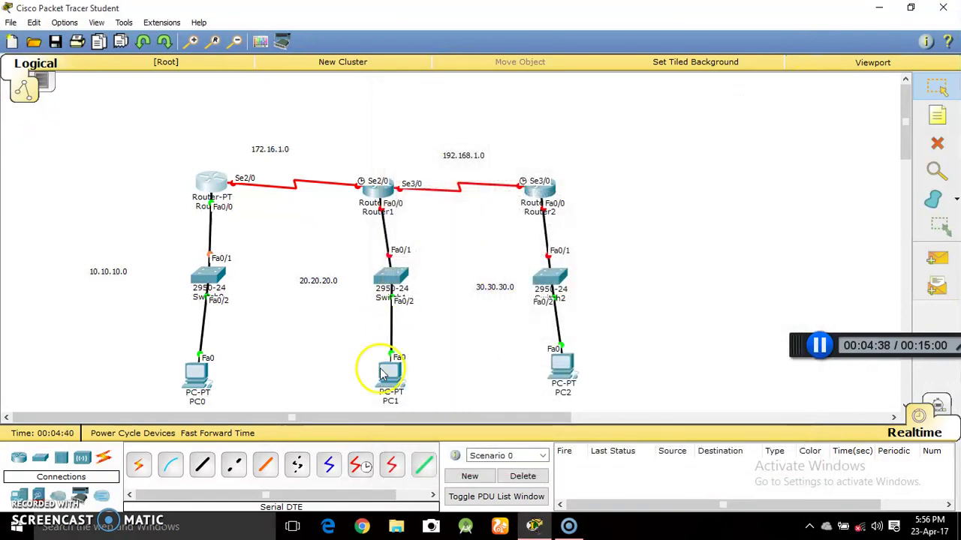
pyautogui.click(384, 369)
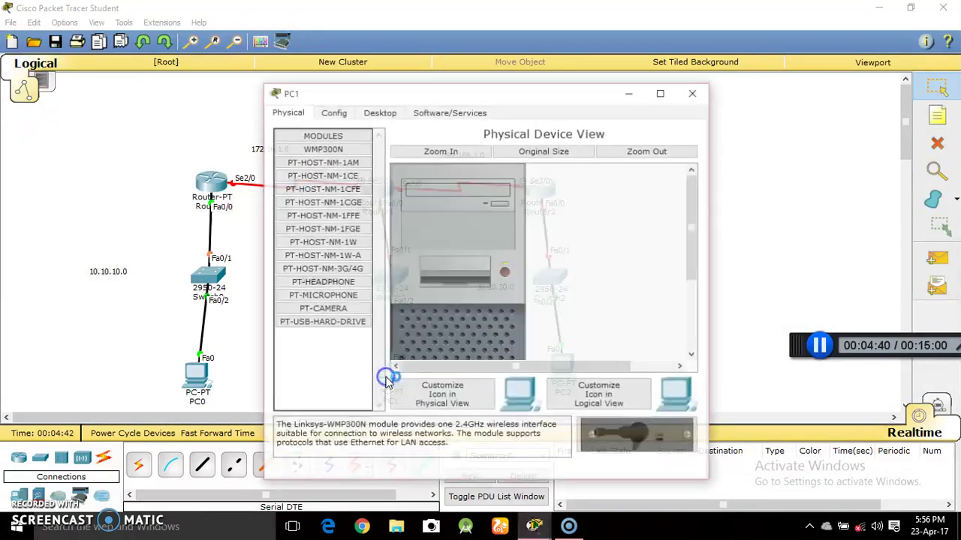
pyautogui.click(379, 111)
pyautogui.click(299, 142)
pyautogui.click(403, 190)
pyautogui.write('20.20.20.2')
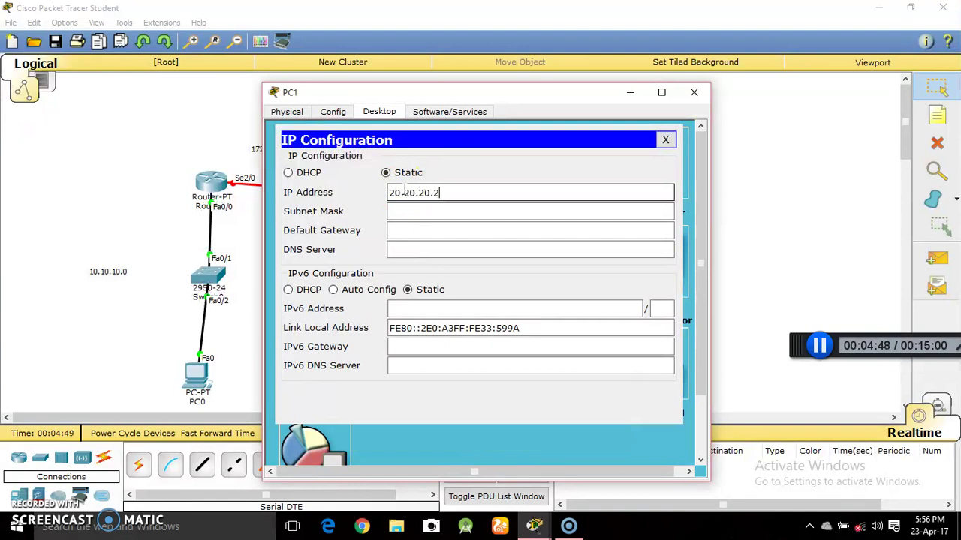
pyautogui.press('Tab')
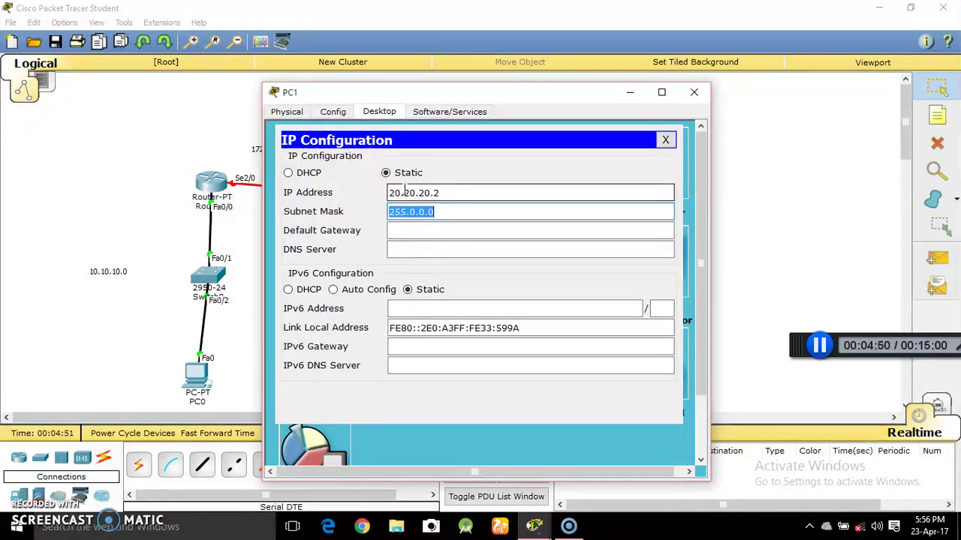
pyautogui.press('Tab')
pyautogui.write('20.20.20.1')
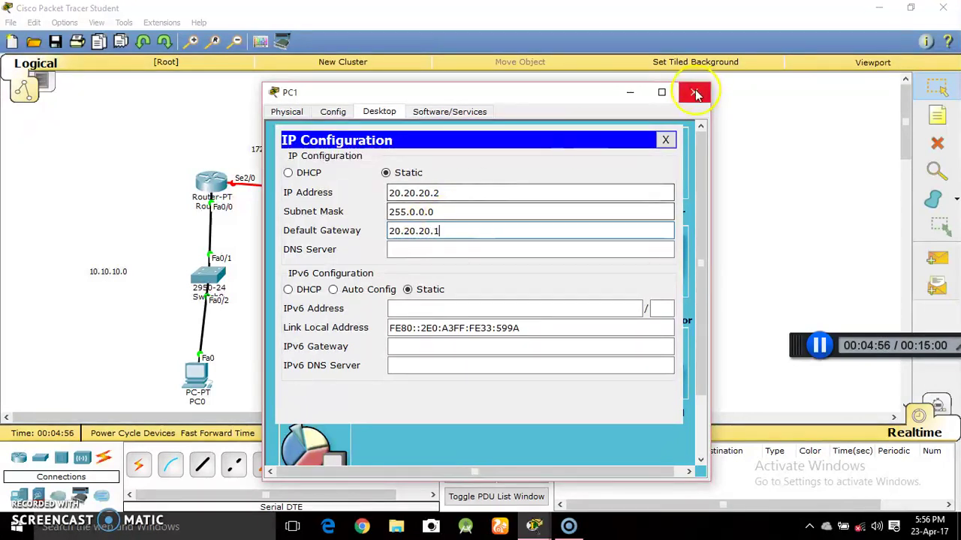
pyautogui.click(695, 93)
# - Configure Router1's FastEthernet0/0 interface with IP address 20.20.20.1 and subnet mask 255.0.0.0, and enable the port
pyautogui.click(383, 192)
pyautogui.moveTo(501, 93); pyautogui.dragTo(724, 84)
pyautogui.click(554, 100)
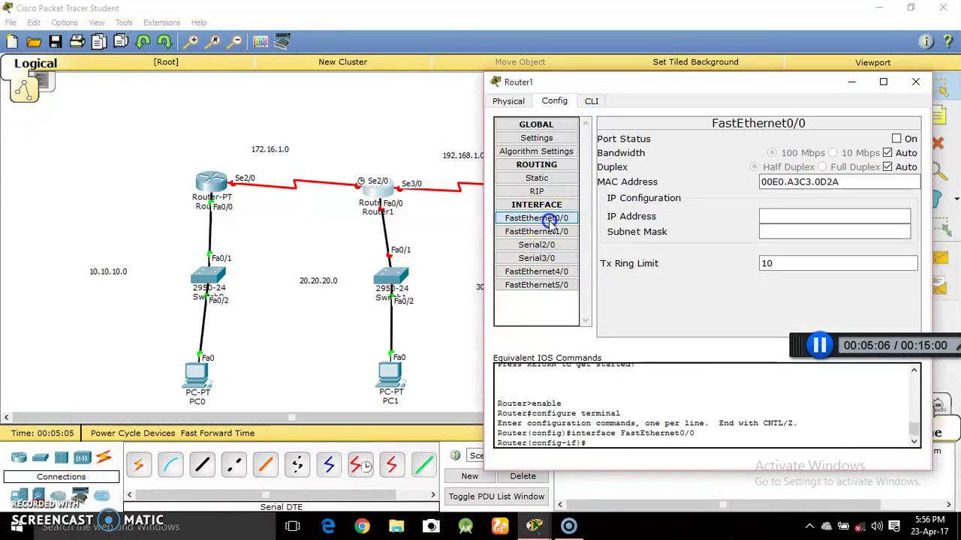
pyautogui.click(767, 215)
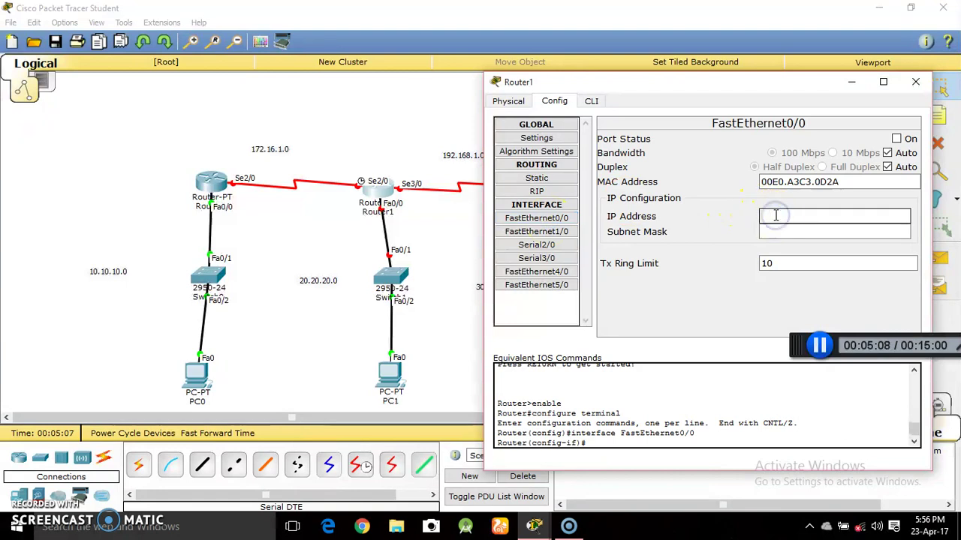
pyautogui.write('20.20.20.1')
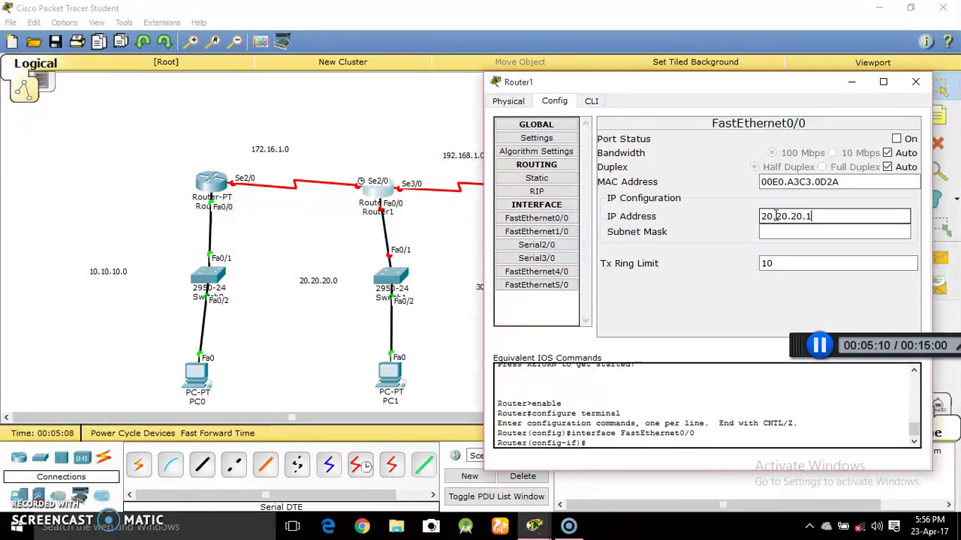
pyautogui.press('Tab')
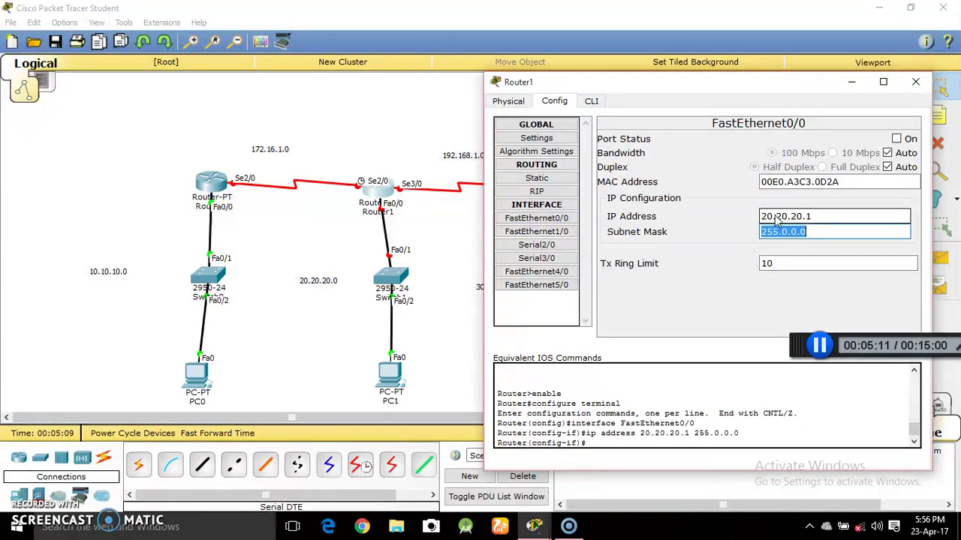
pyautogui.click(896, 139)
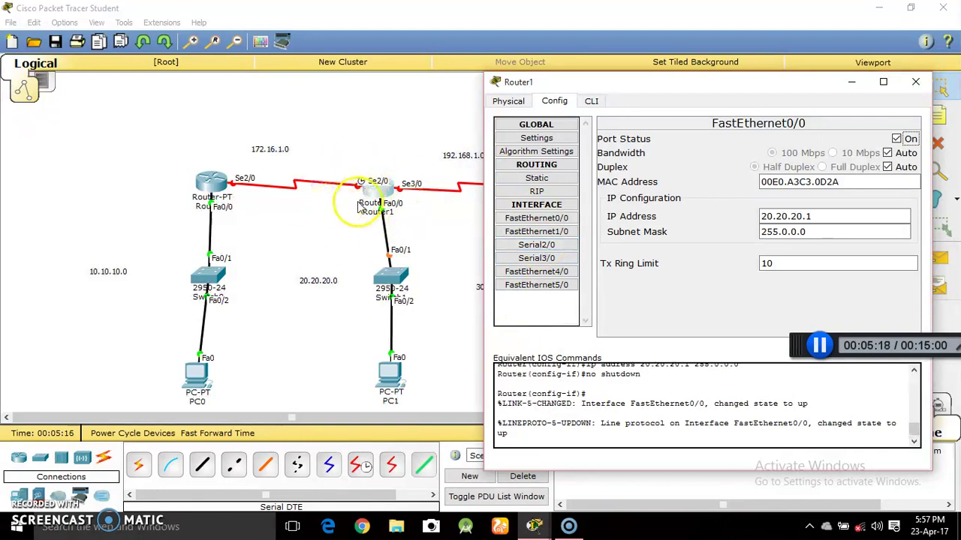
# - Enable Router1's Serial2/0 port and assign it IP address 172.16.1.2 with subnet mask 255.255.0.0
pyautogui.click(536, 246)
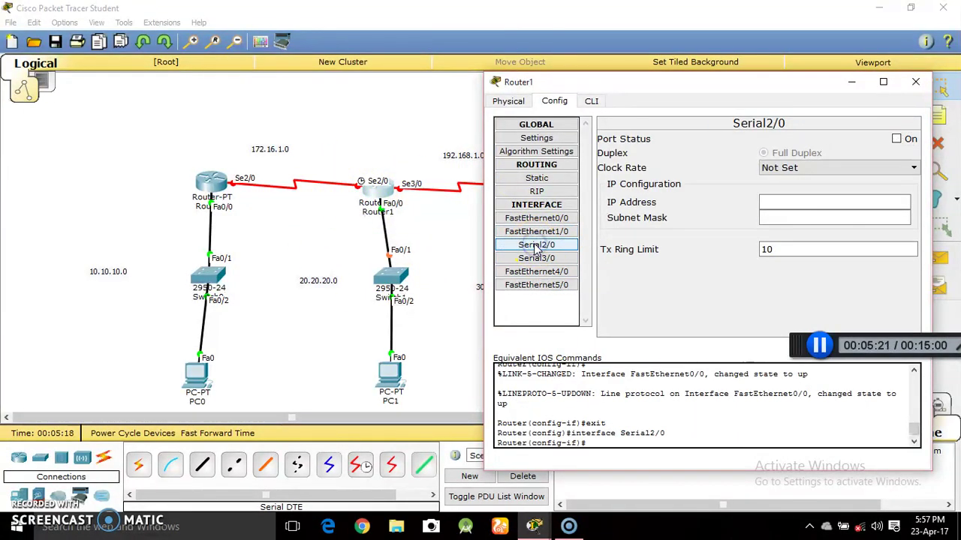
pyautogui.click(896, 139)
pyautogui.click(789, 202)
pyautogui.write('172.16.1.2')
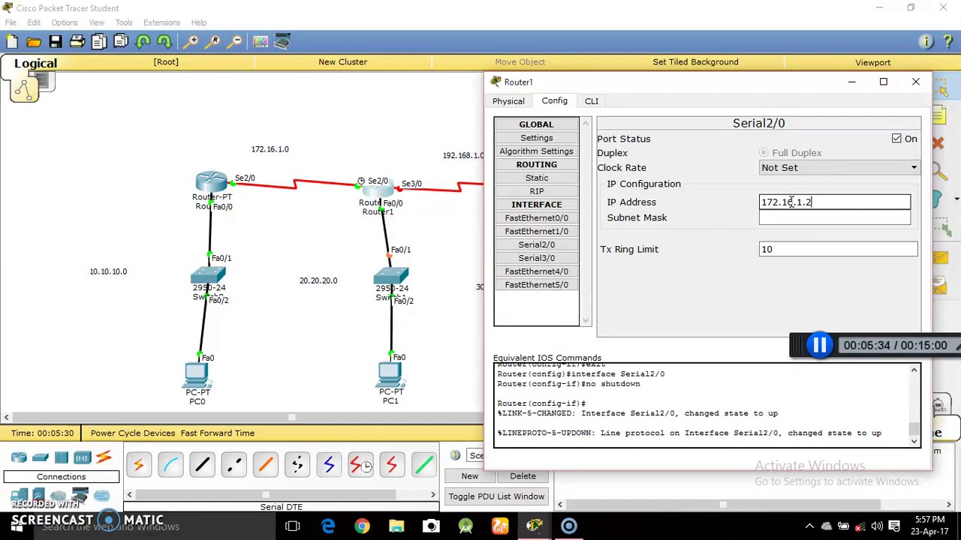
pyautogui.click(796, 220)
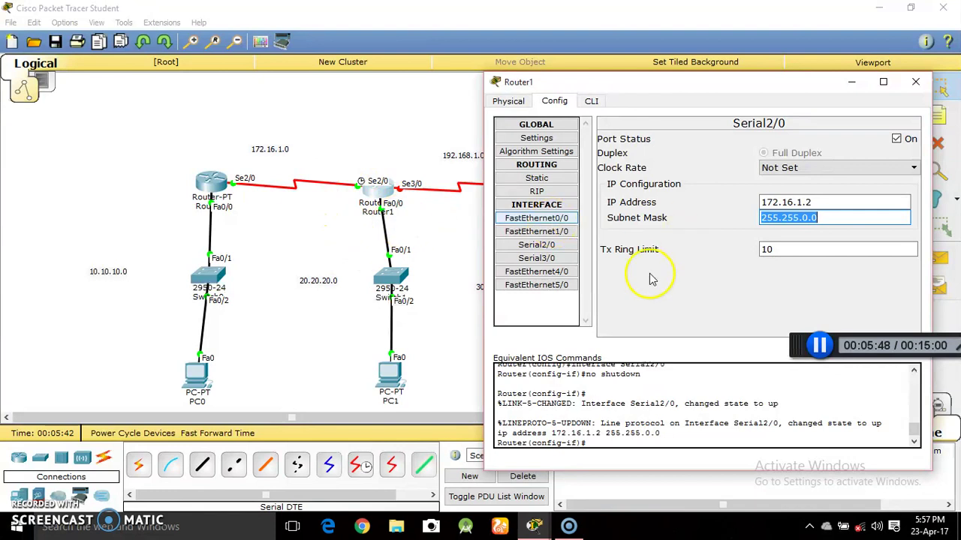
# - Enable Router1's Serial3/0 port, assign it IP address 192.168.1.1 with subnet mask 255.255.255.0, and close the router's window
pyautogui.click(549, 260)
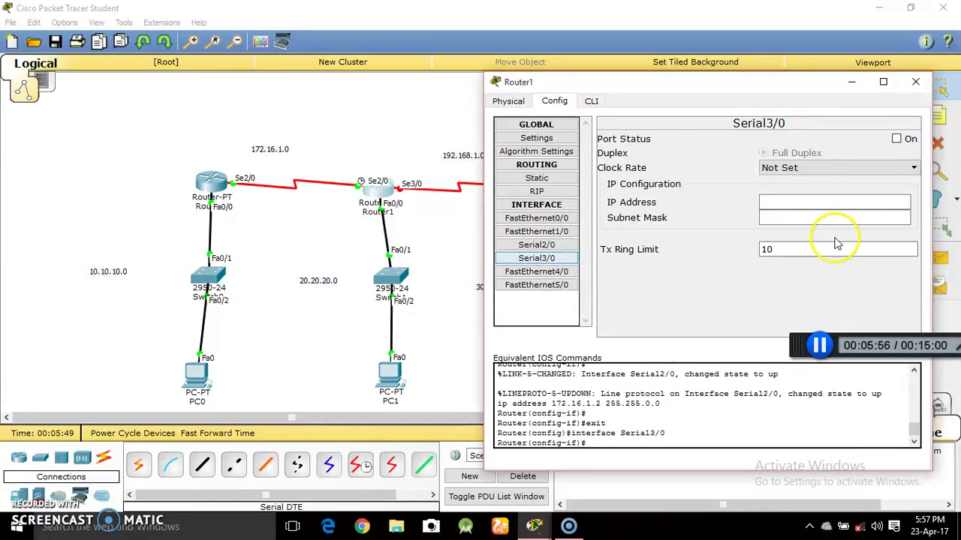
pyautogui.click(897, 141)
pyautogui.click(789, 217)
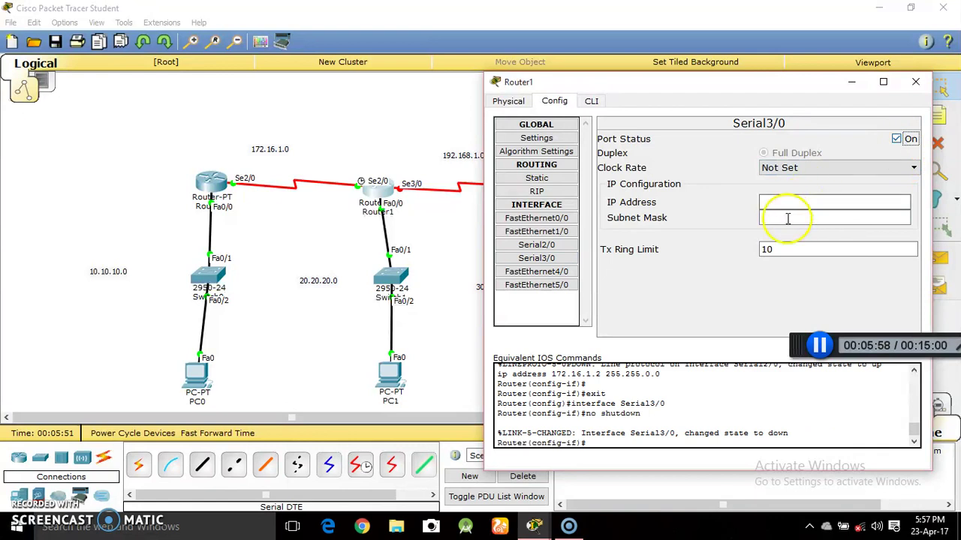
pyautogui.click(791, 203)
pyautogui.write('192.168.1.1')
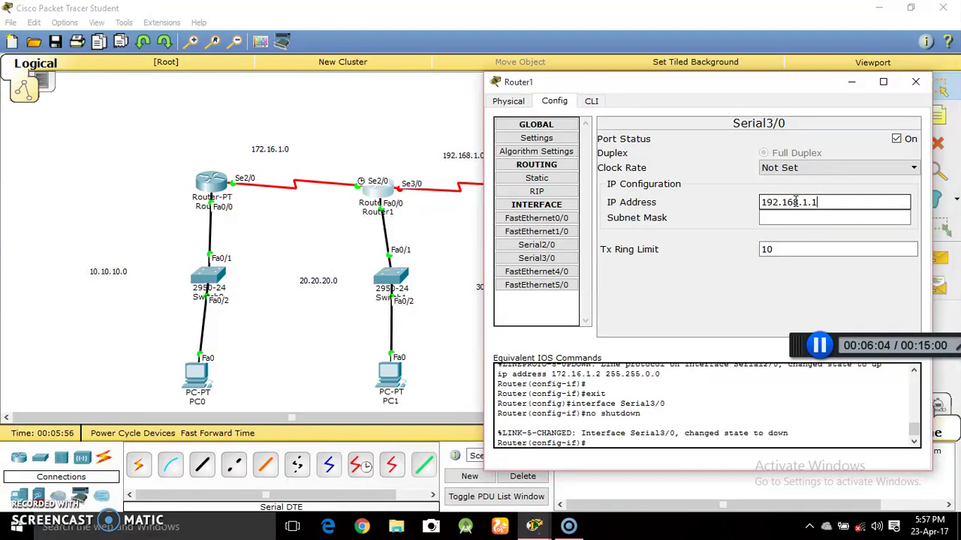
pyautogui.press('Tab')
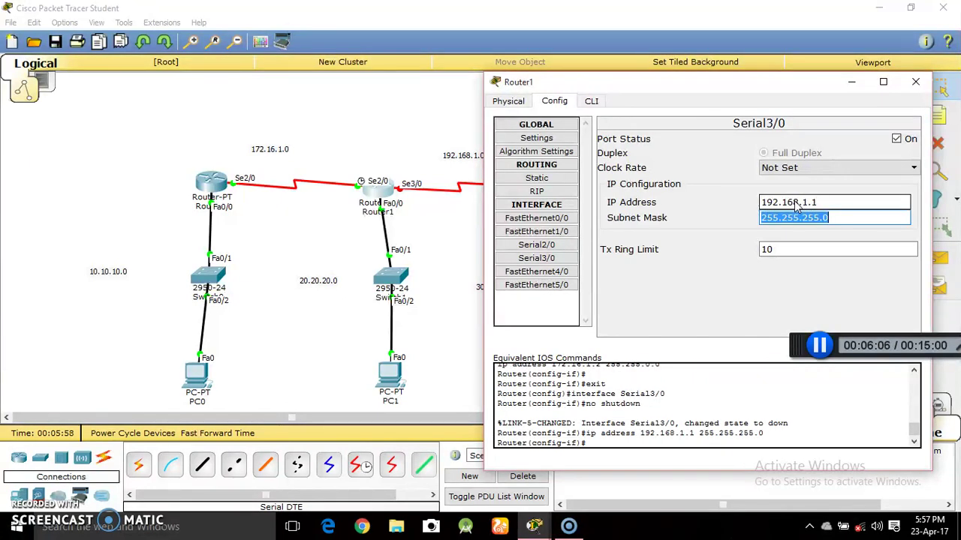
pyautogui.click(924, 86)
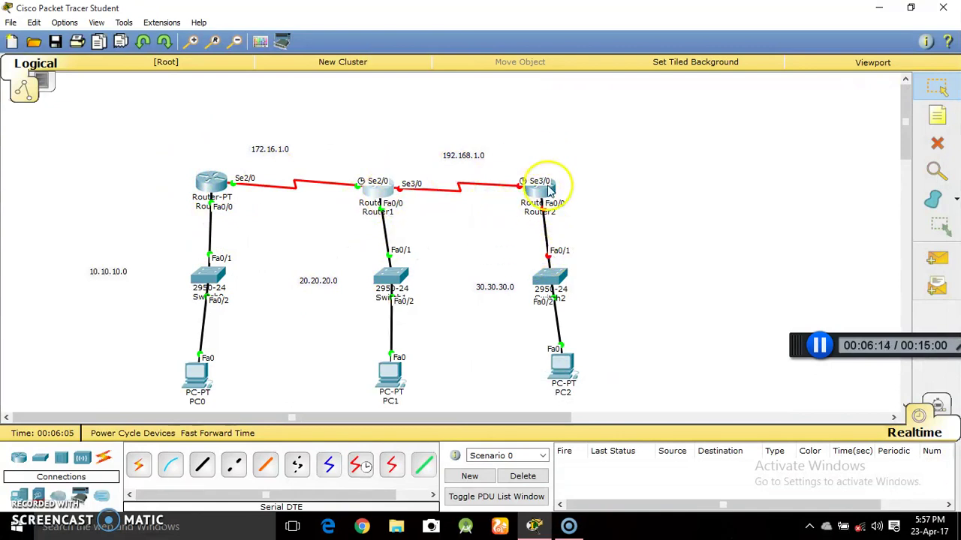
# - Assign PC2 the static IP address 30.30.30.2 with subnet mask 255.0.0.0 and a default gateway in the 30.30.30.0 network
pyautogui.click(570, 375)
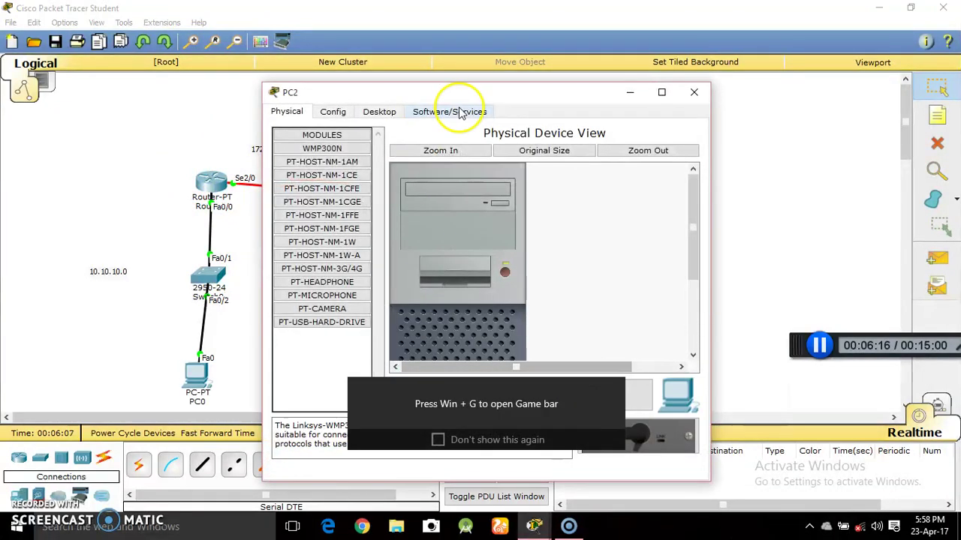
pyautogui.click(384, 112)
pyautogui.click(302, 144)
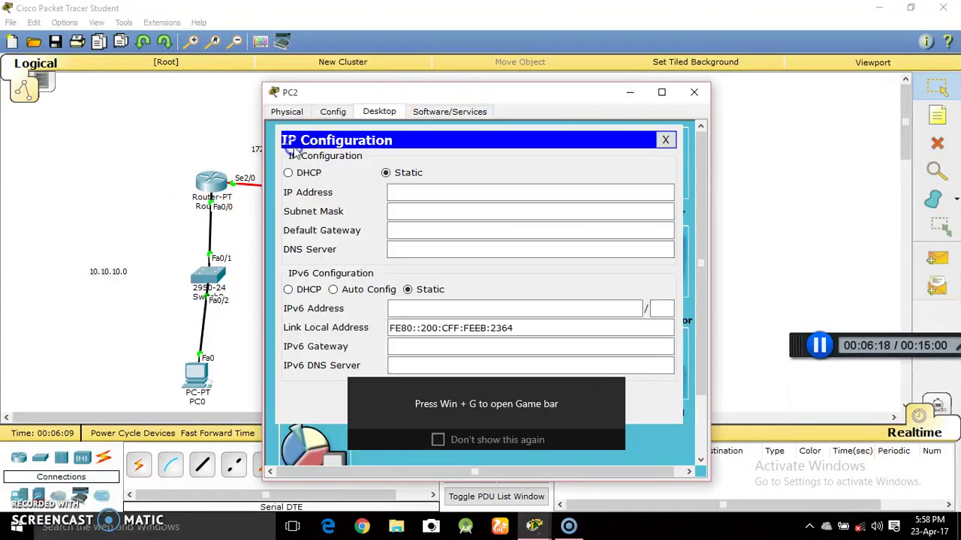
pyautogui.click(467, 194)
pyautogui.write('30.')
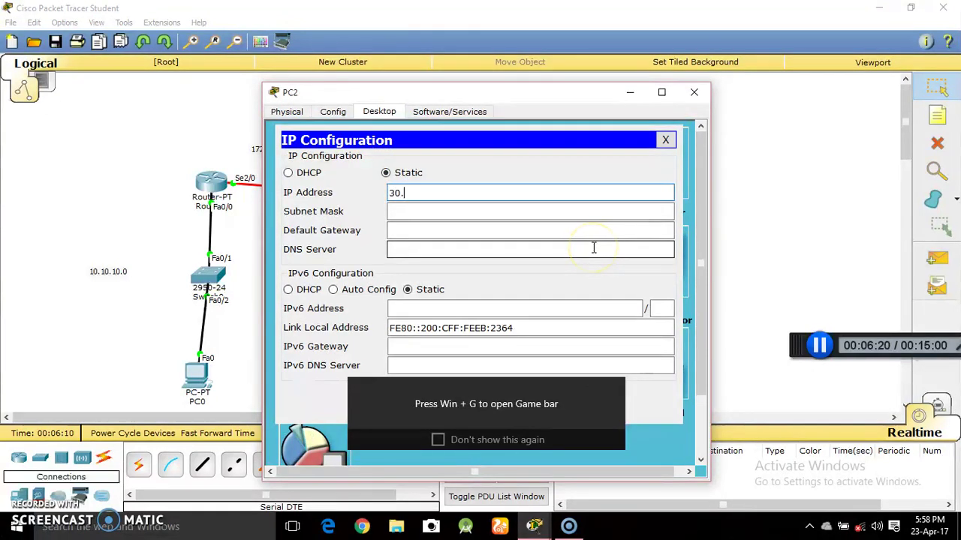
pyautogui.write('30.30.2')
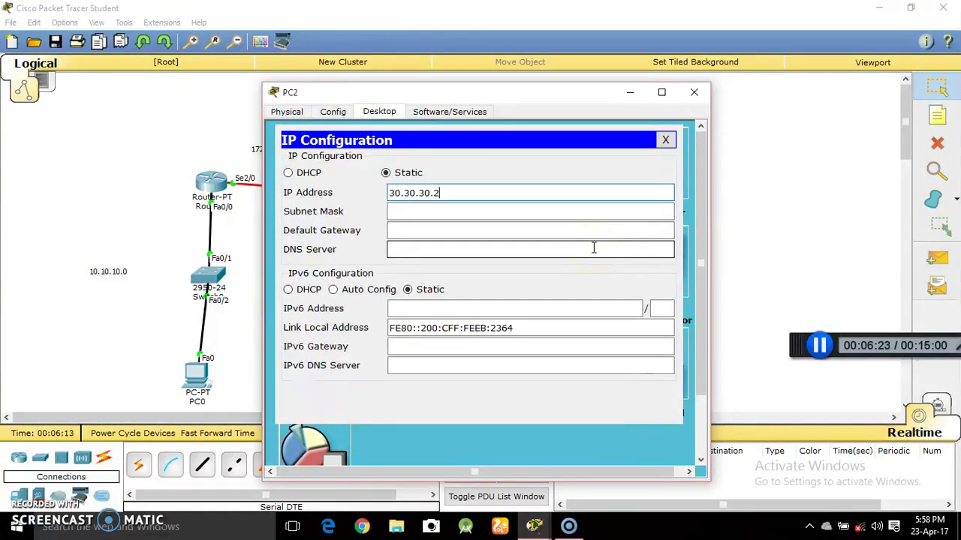
pyautogui.press('Tab')
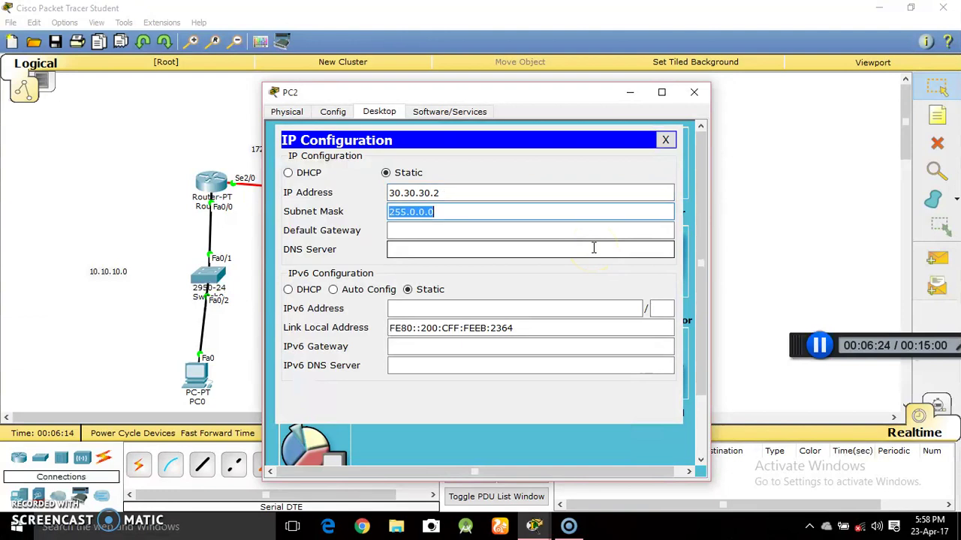
pyautogui.press('Tab')
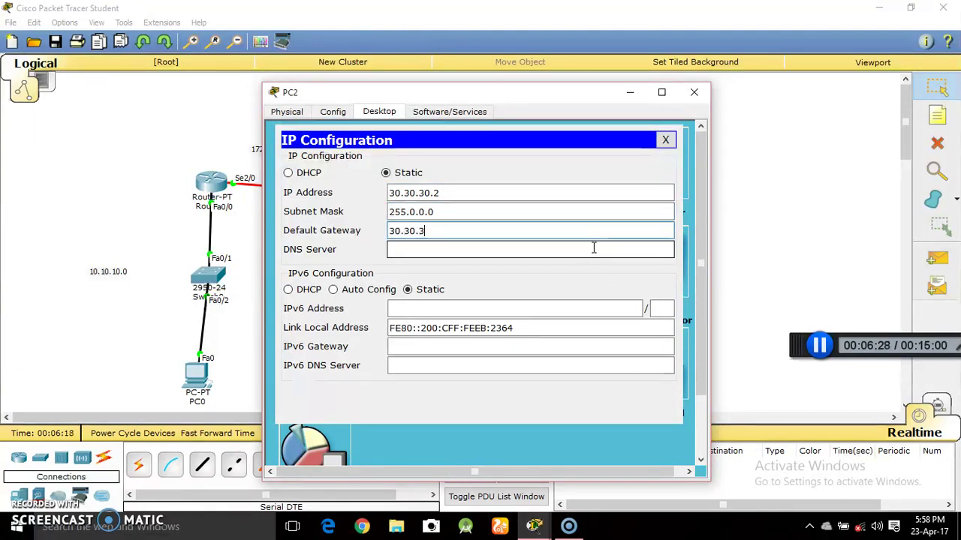
pyautogui.click(694, 92)
# - Enable Router2's FastEthernet0/0 port and assign it IP address 30.30.30.1 with subnet mask 255.0.0.0
pyautogui.click(538, 201)
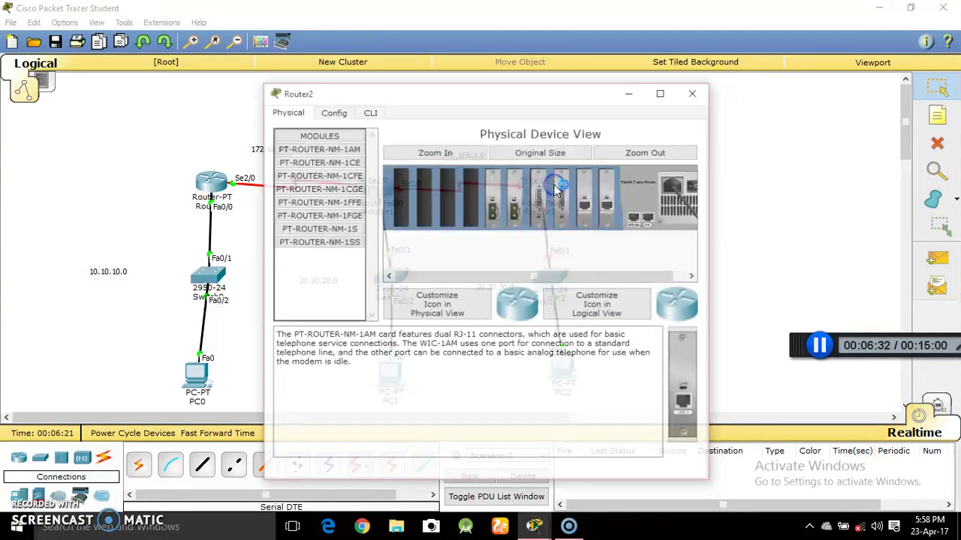
pyautogui.click(332, 113)
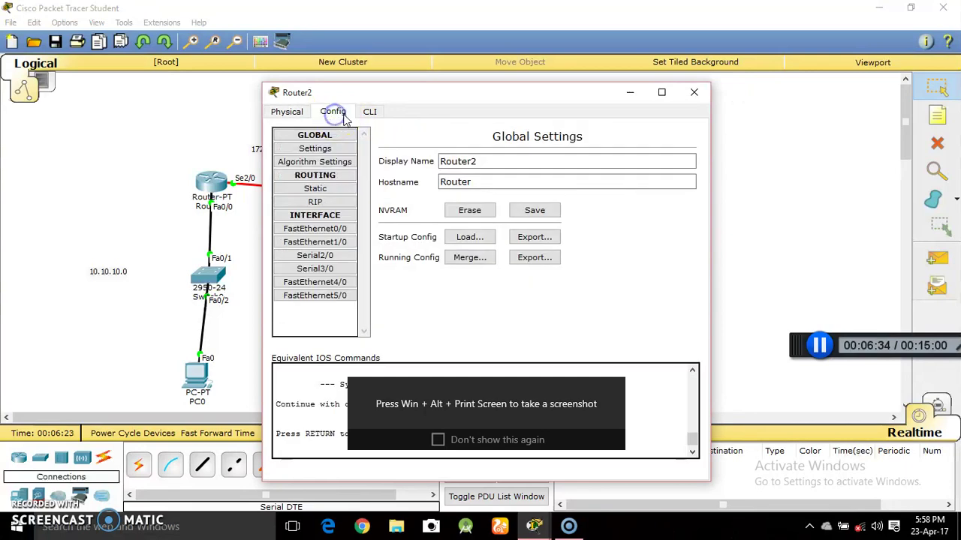
pyautogui.moveTo(495, 91); pyautogui.dragTo(265, 74)
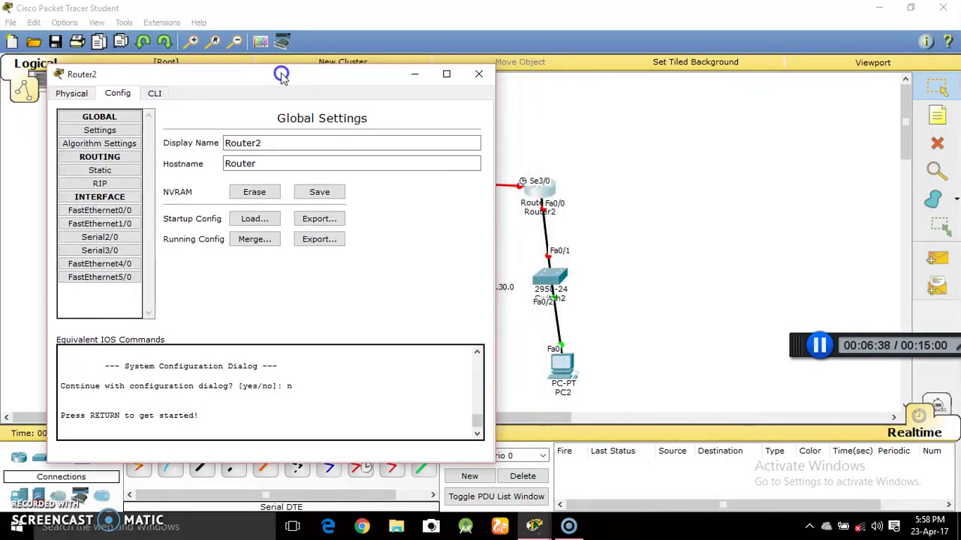
pyautogui.click(100, 211)
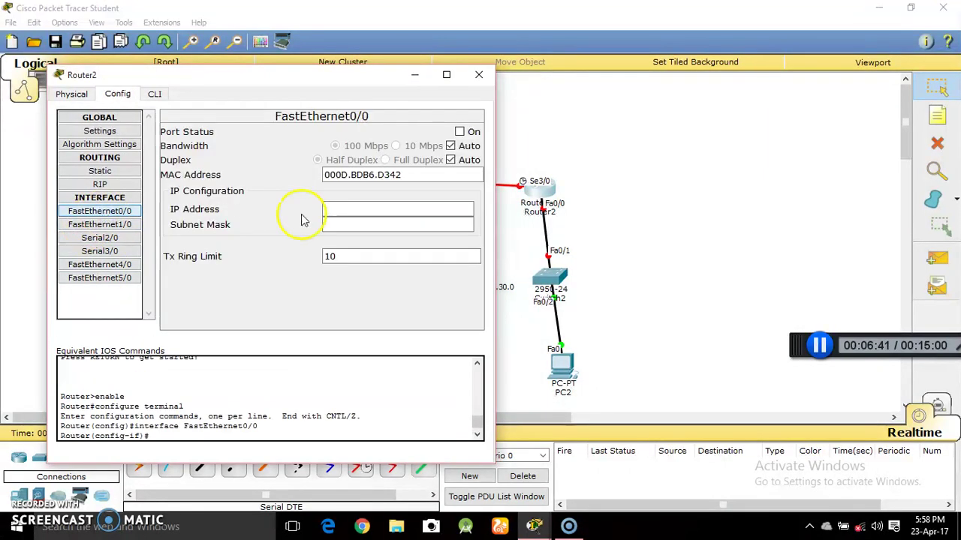
pyautogui.click(459, 132)
pyautogui.click(397, 209)
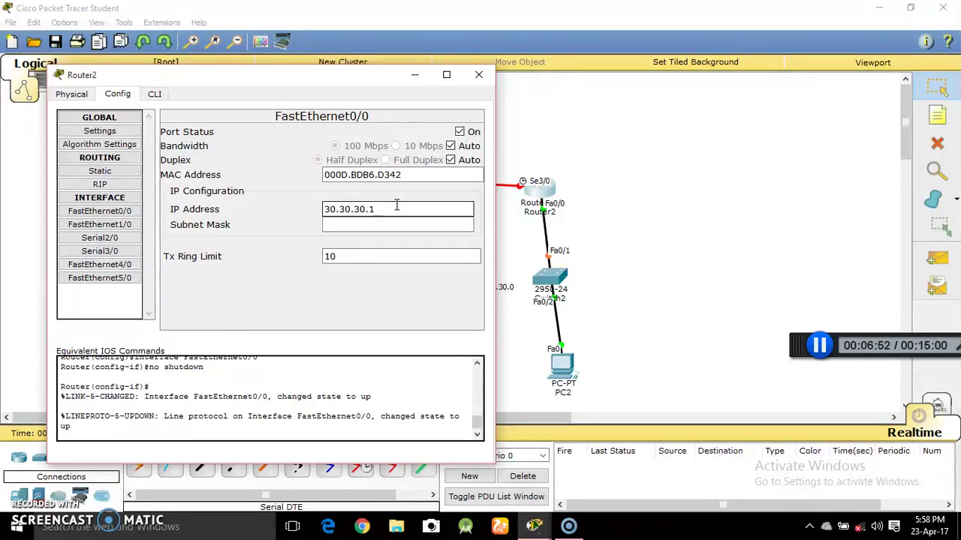
pyautogui.press('Tab')
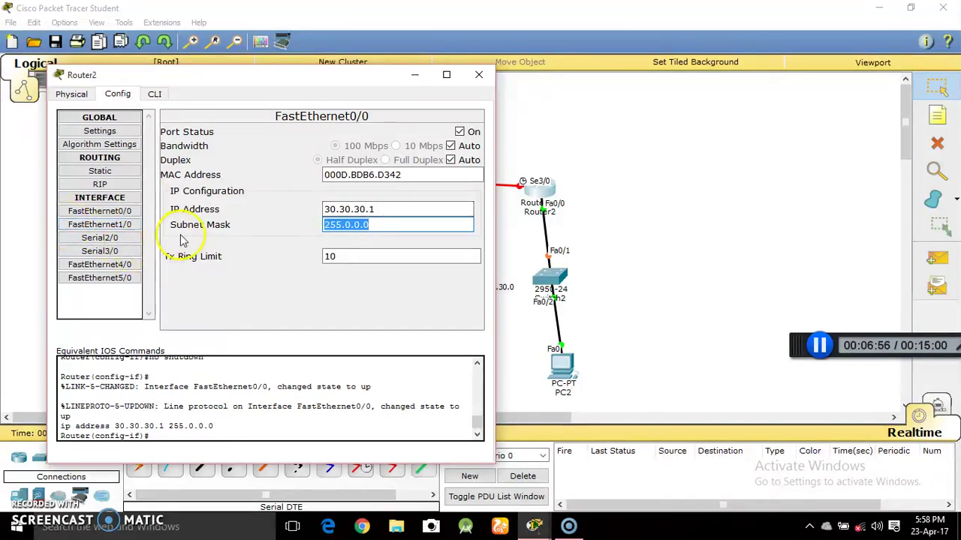
# - Enable Router2's Serial3/0 port, assign it IP address 192.168.1.2 with subnet mask 255.255.255.0, and close the router's window
pyautogui.click(96, 251)
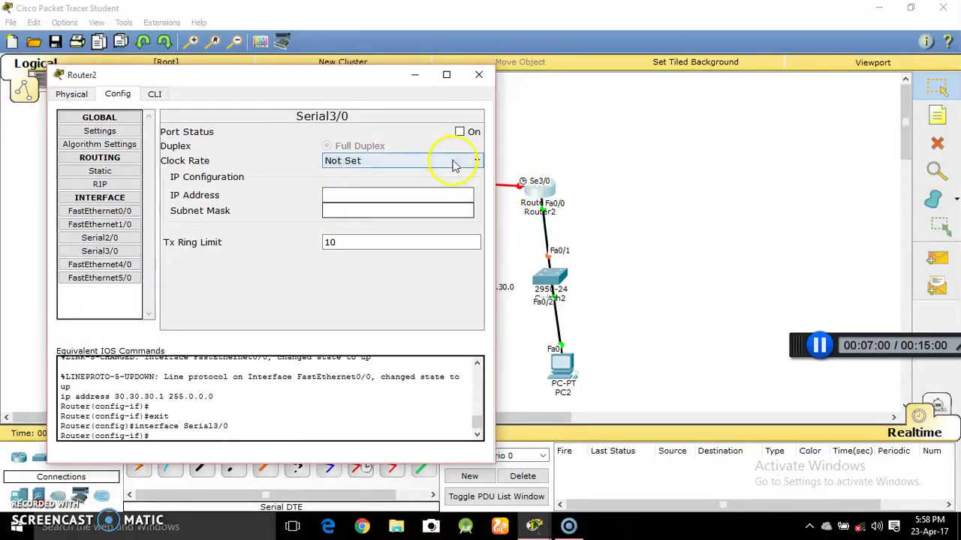
pyautogui.click(459, 132)
pyautogui.click(390, 196)
pyautogui.write('192.168.1.2')
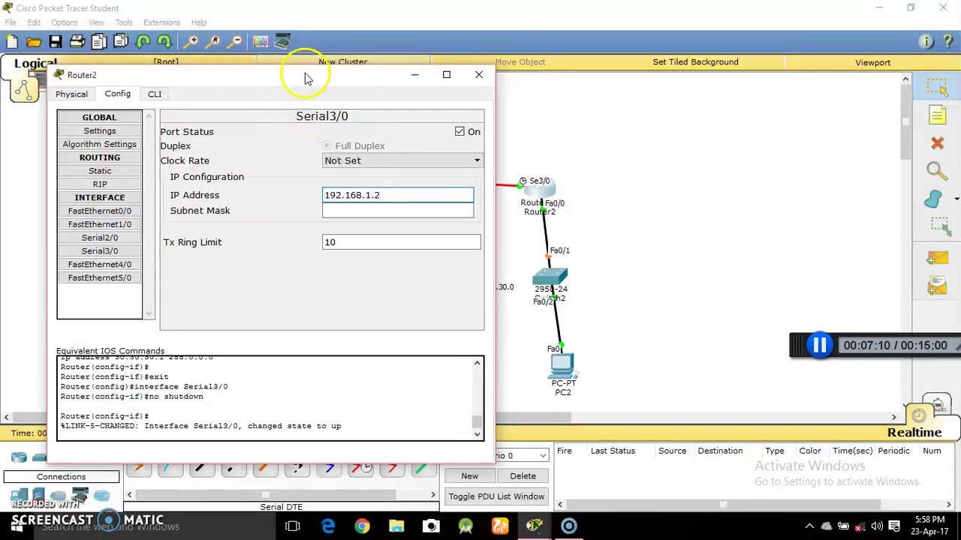
pyautogui.click(368, 211)
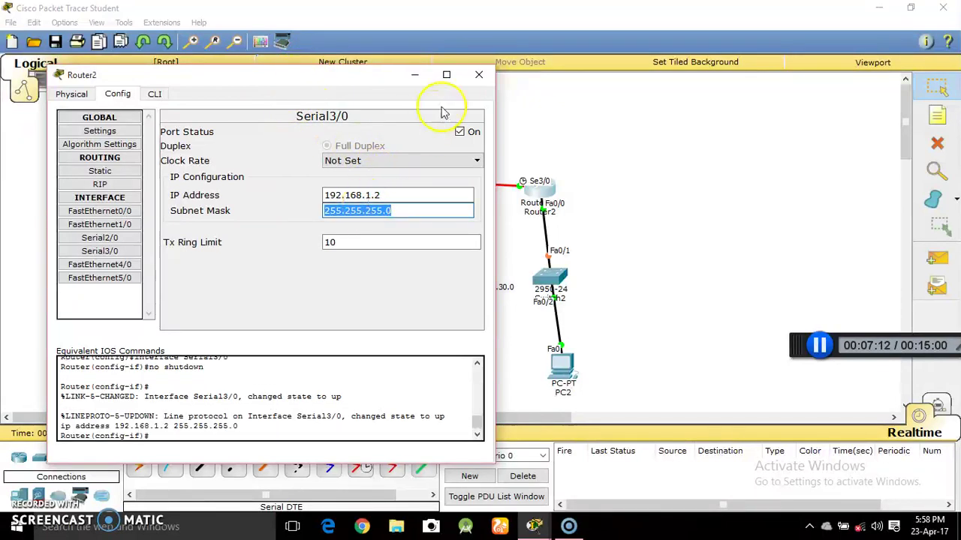
pyautogui.click(478, 75)
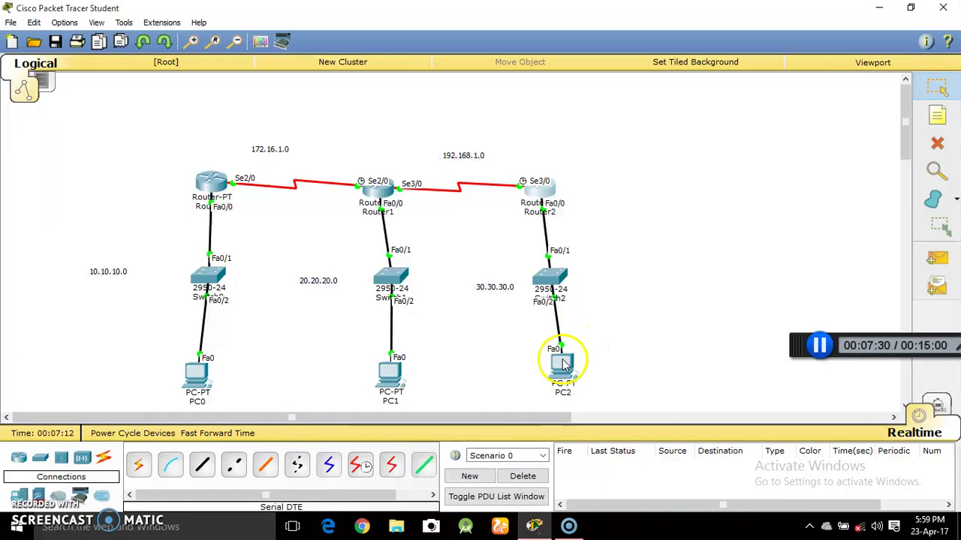
pyautogui.moveTo(571, 369)
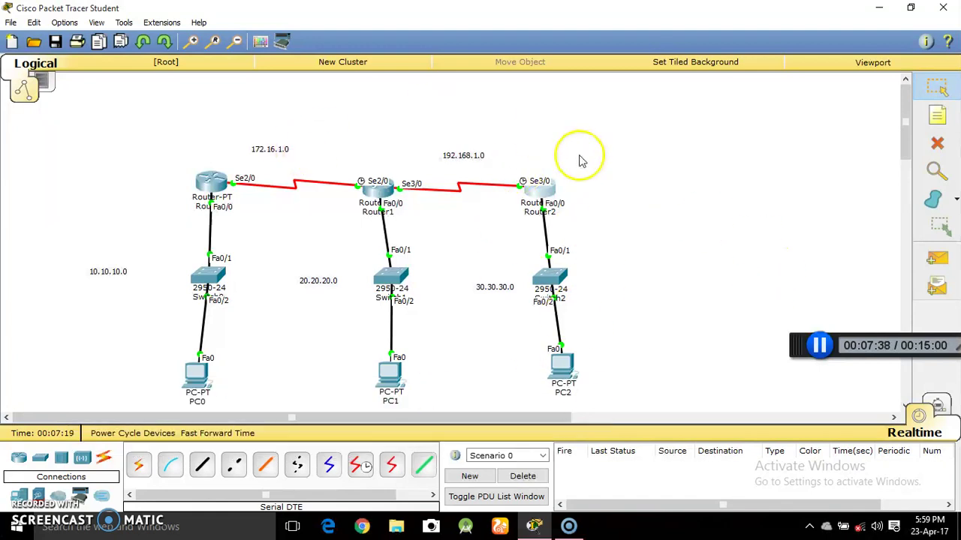
# - Send a simple PDU from PC0 to PC2 to test connectivity between the two networks
pyautogui.click(937, 259)
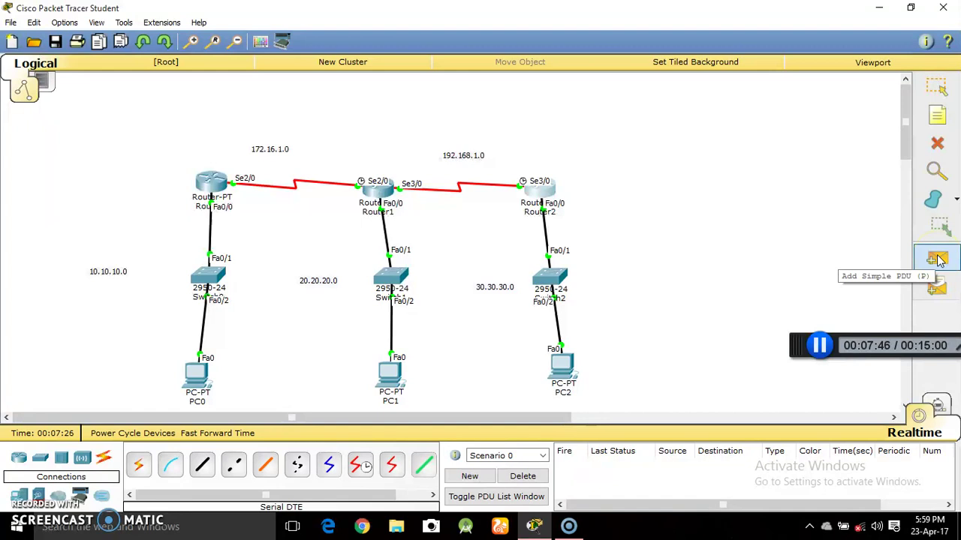
pyautogui.click(197, 369)
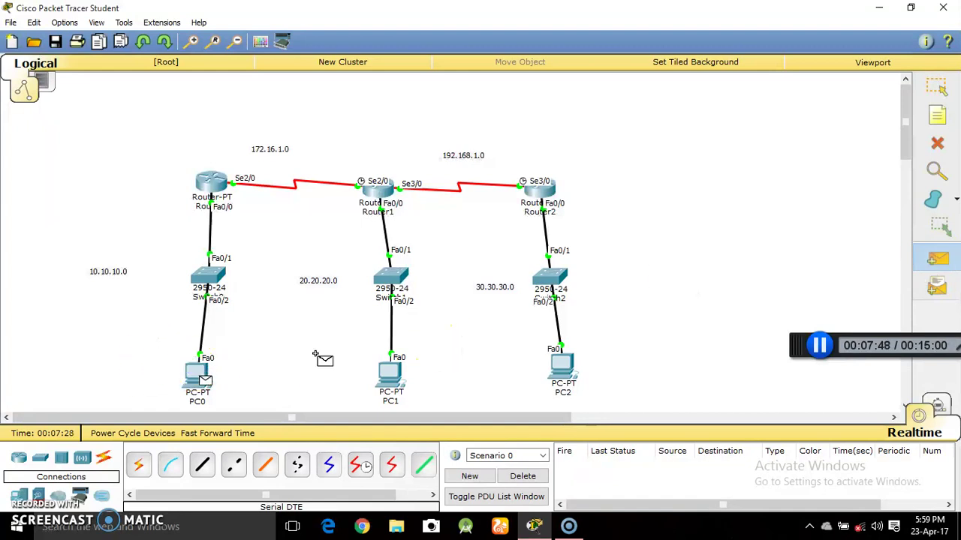
pyautogui.click(545, 358)
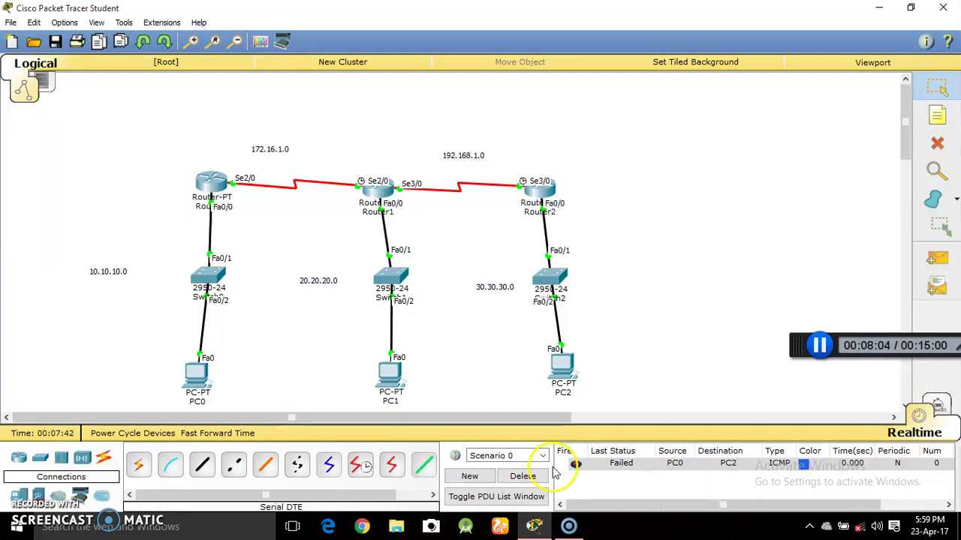
# - In Router0's command line, exit interface configuration and start RIP configuration with router rip
pyautogui.click(218, 187)
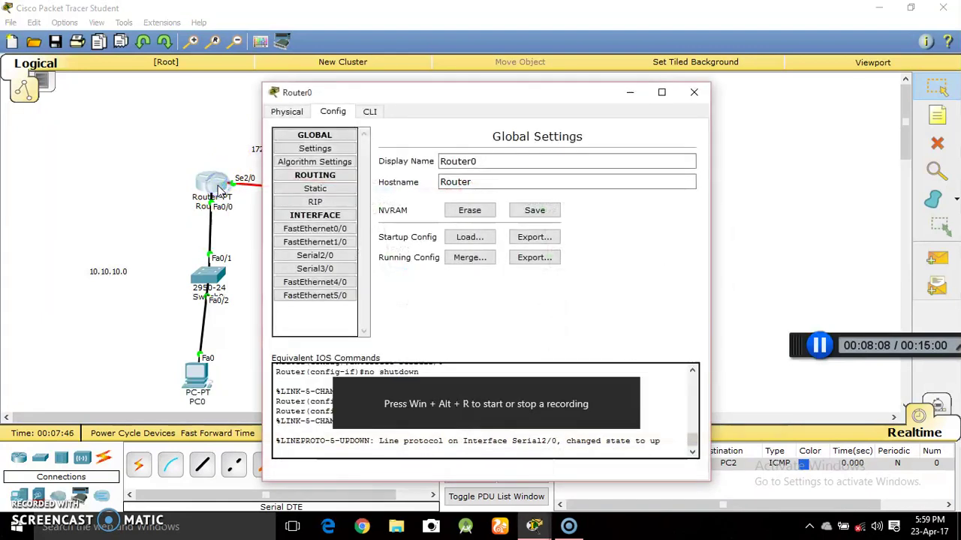
pyautogui.click(371, 112)
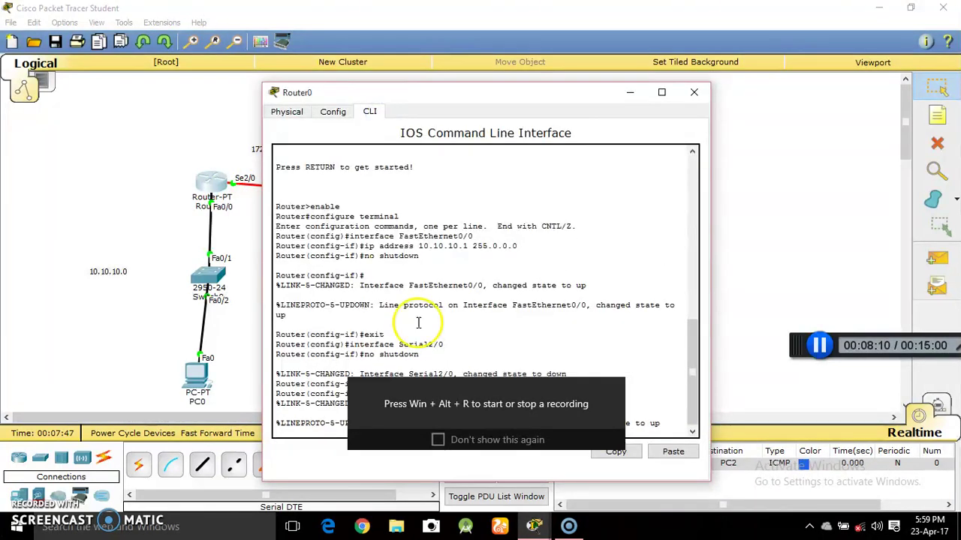
pyautogui.click(617, 388)
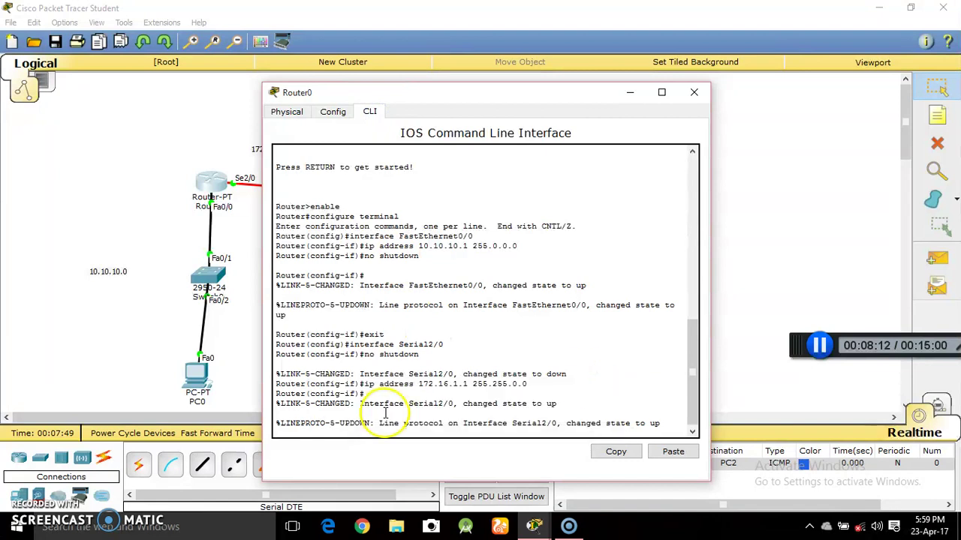
pyautogui.press('Return')
pyautogui.press('Return')
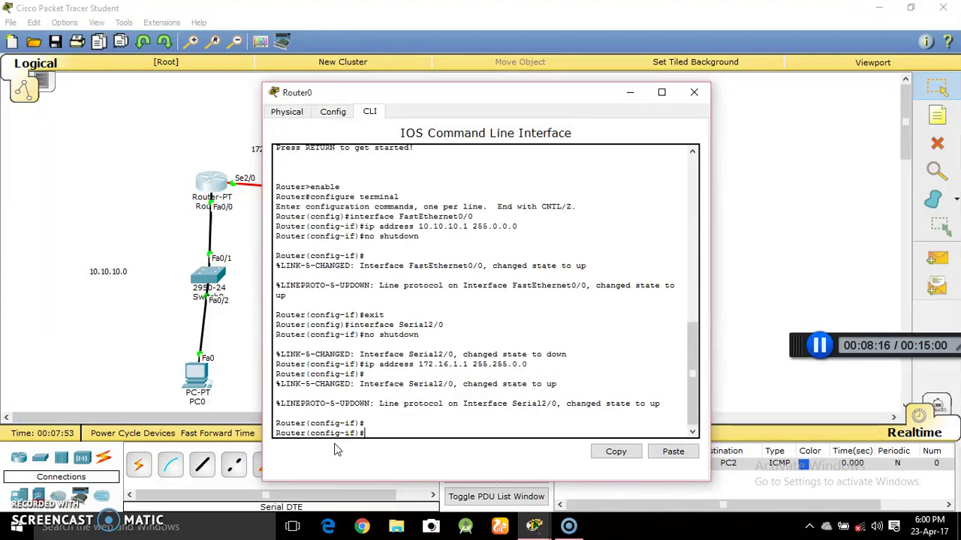
pyautogui.write('exit')
pyautogui.press('Return')
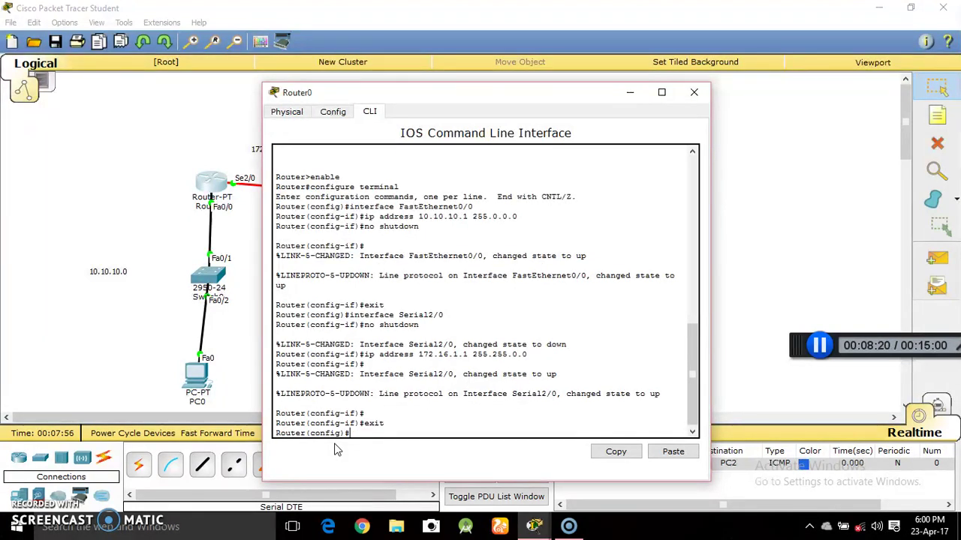
pyautogui.write('router rip')
pyautogui.press('Return')
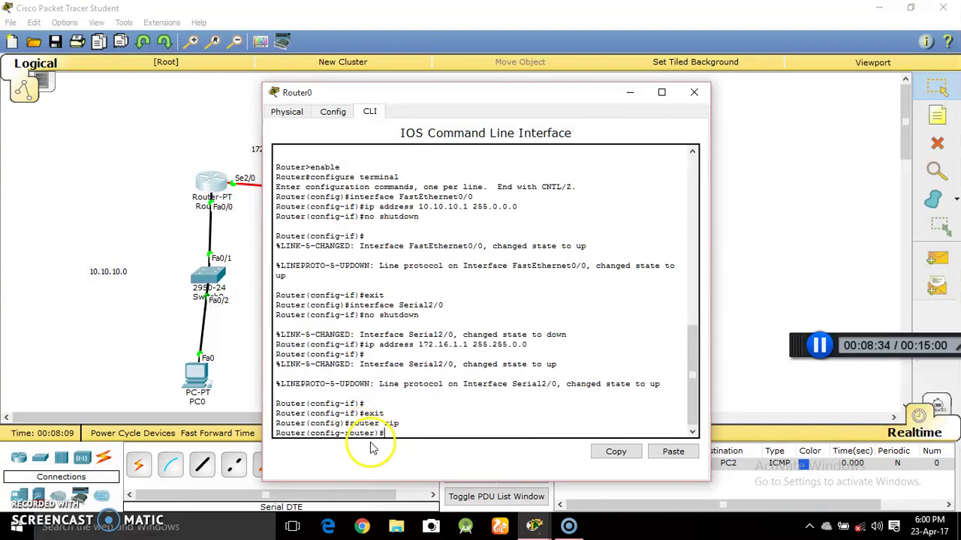
# - Add network 10.10.10.0 to Router0's RIP configuration, moving its window so the network labels can be read
pyautogui.write('network')
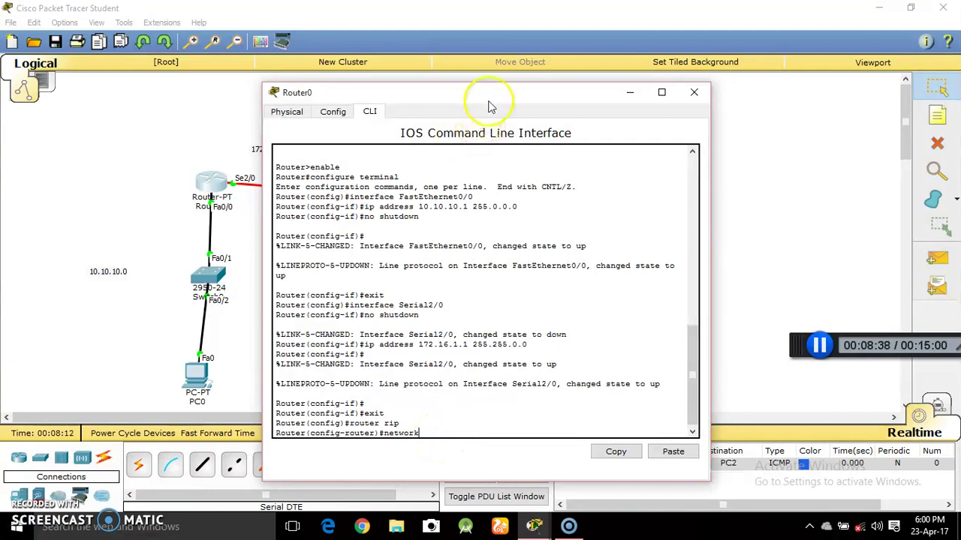
pyautogui.moveTo(491, 102); pyautogui.dragTo(614, 97)
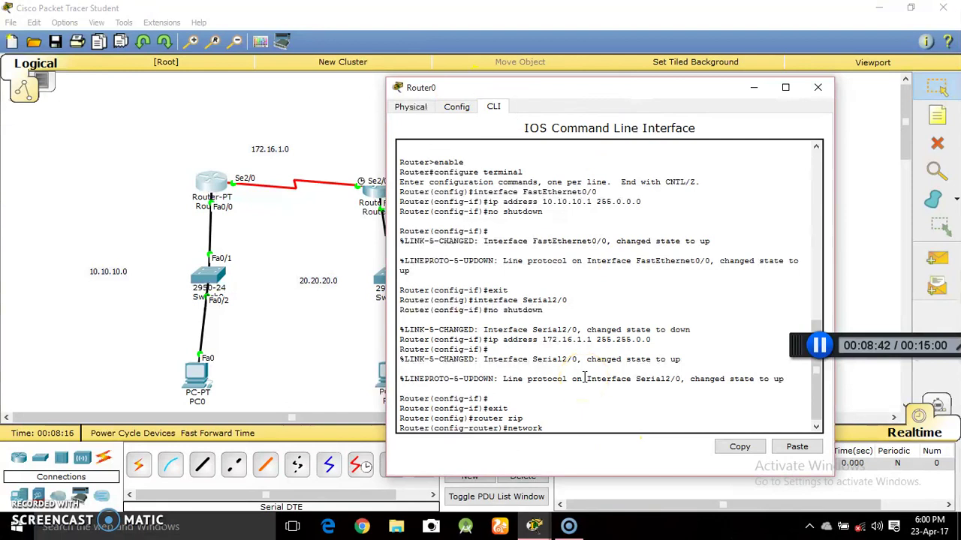
pyautogui.write('10.10.10.0')
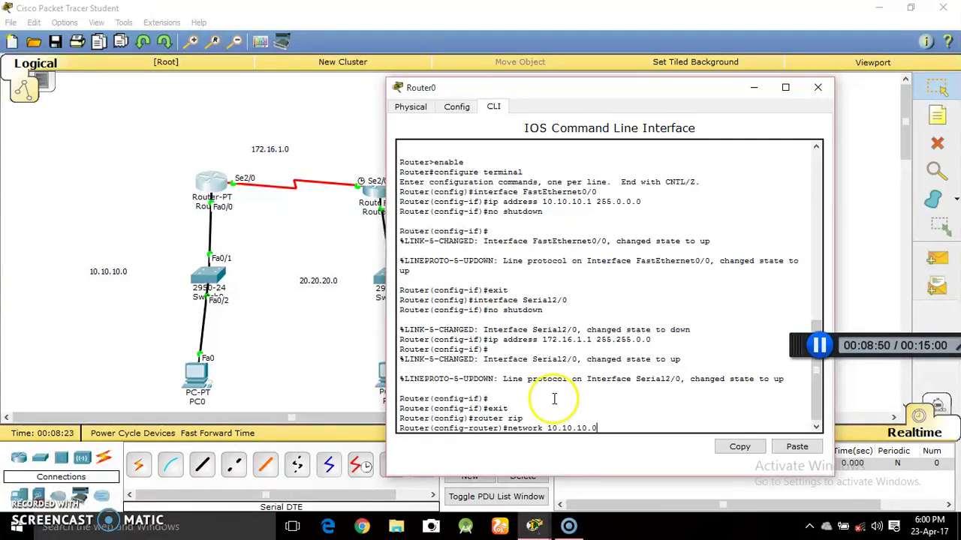
pyautogui.click(622, 439)
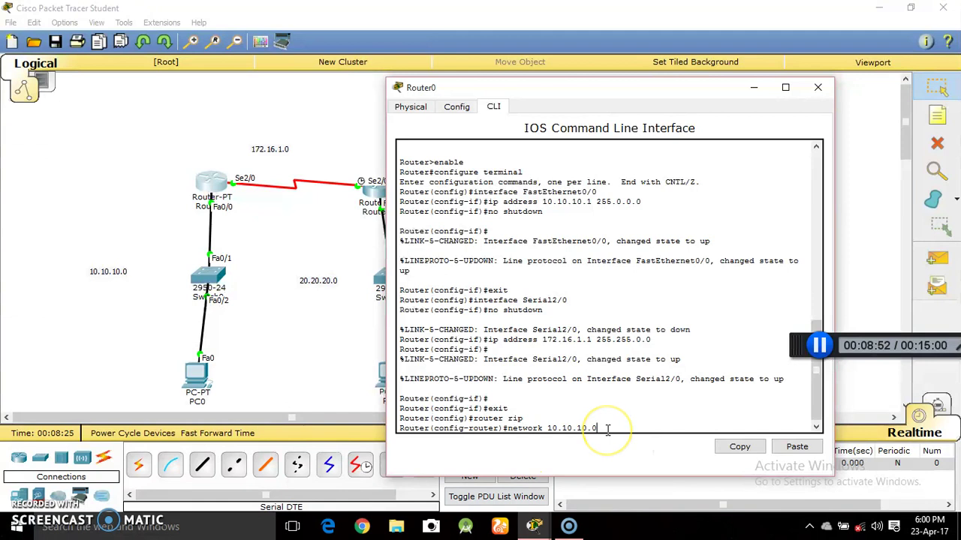
pyautogui.press('Return')
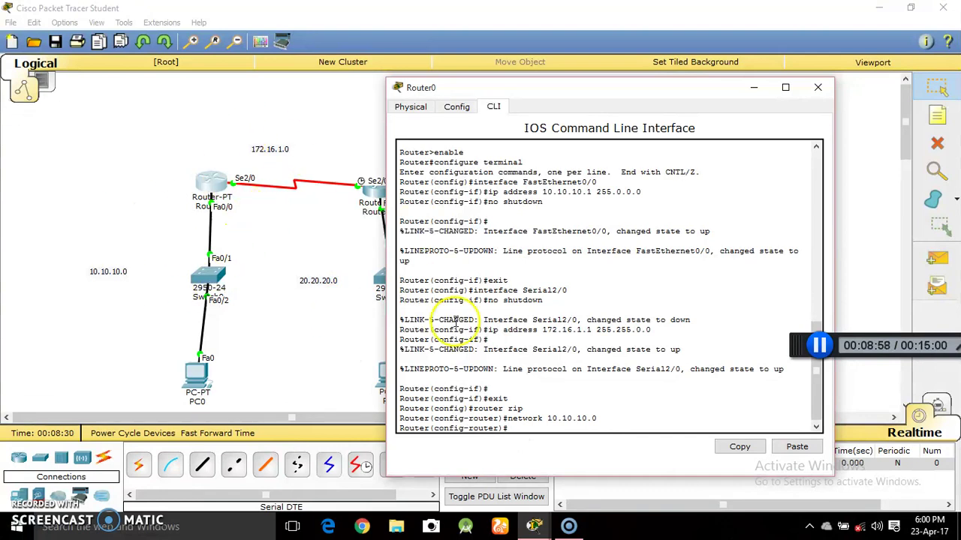
# - Add network 172.16.1.0 to Router0's RIP configuration
pyautogui.press('Up')
pyautogui.press('BackSpace')
pyautogui.press('BackSpace')
pyautogui.press('BackSpace')
pyautogui.press('BackSpace')
pyautogui.press('BackSpace')
pyautogui.press('BackSpace')
pyautogui.press('BackSpace')
pyautogui.press('BackSpace')
pyautogui.press('BackSpace')
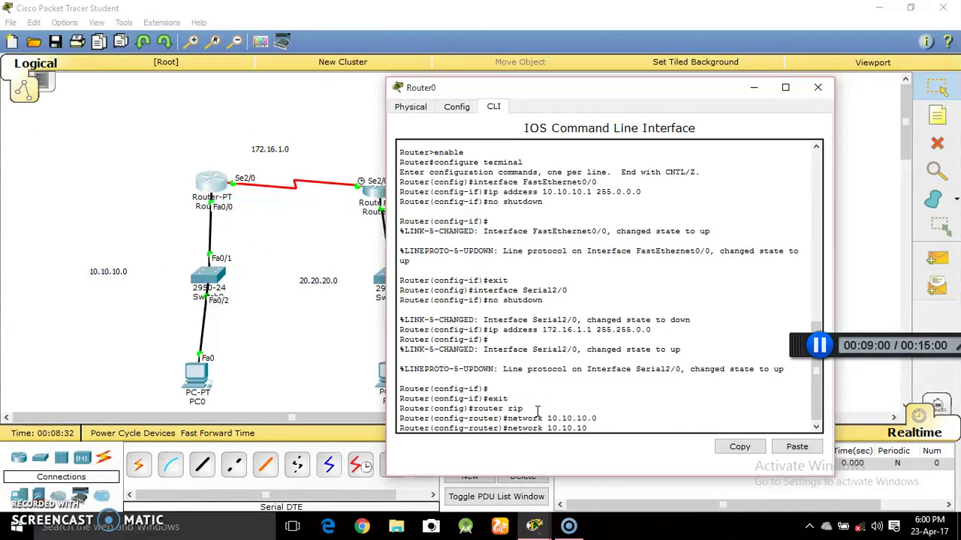
pyautogui.write('72.16.1.0')
pyautogui.press('Return')
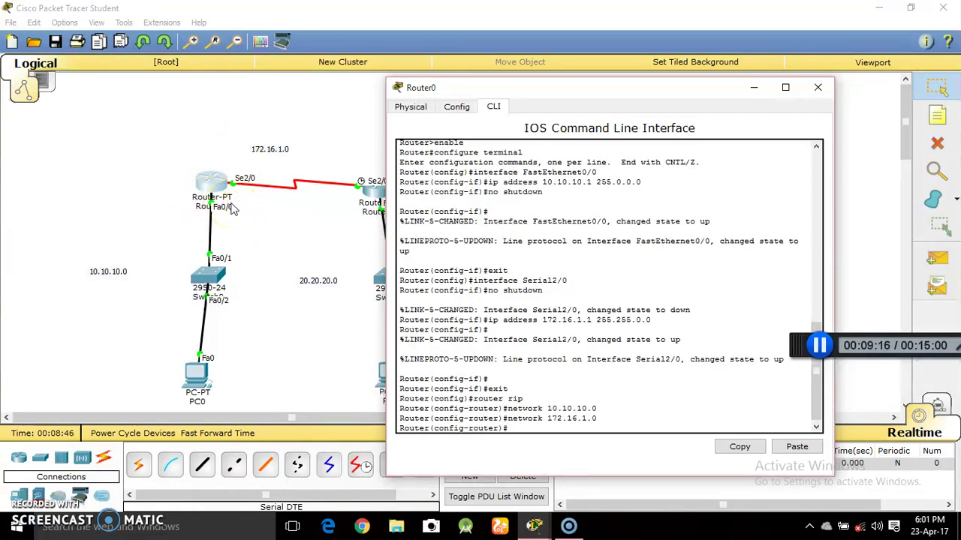
pyautogui.moveTo(162, 166); pyautogui.dragTo(275, 395)
pyautogui.moveTo(127, 142); pyautogui.dragTo(345, 225)
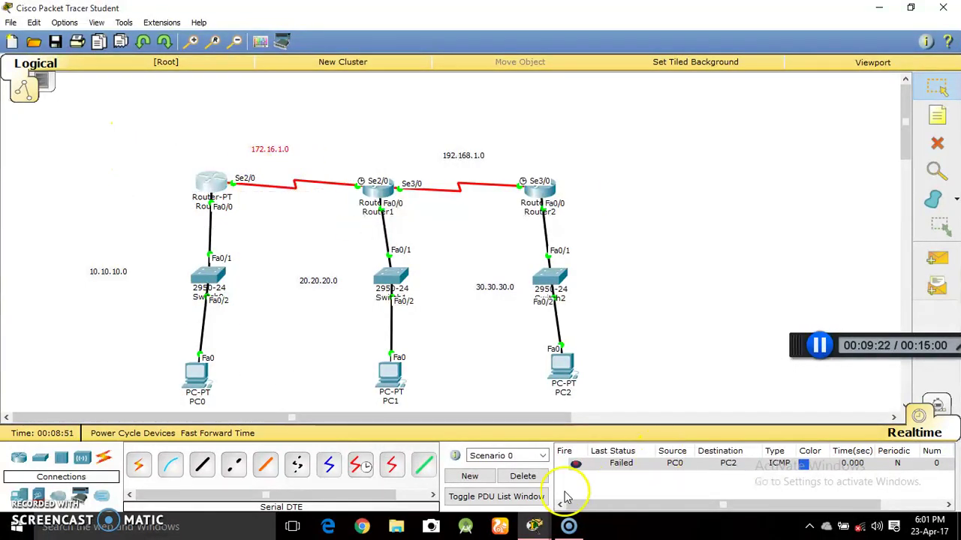
pyautogui.moveTo(534, 526)
pyautogui.click(612, 470)
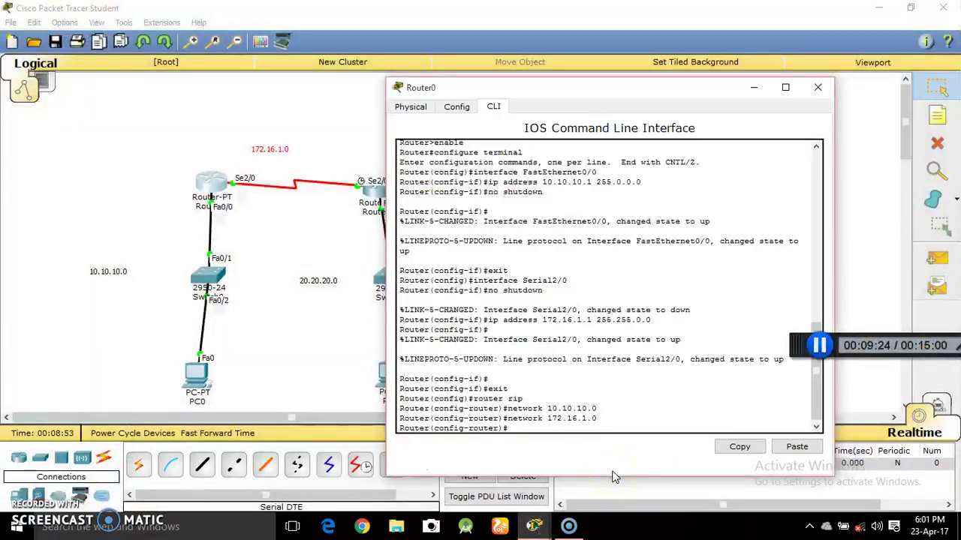
# - Close Router0's window and return Router1's command line from interface mode to global configuration mode
pyautogui.click(818, 87)
pyautogui.click(379, 196)
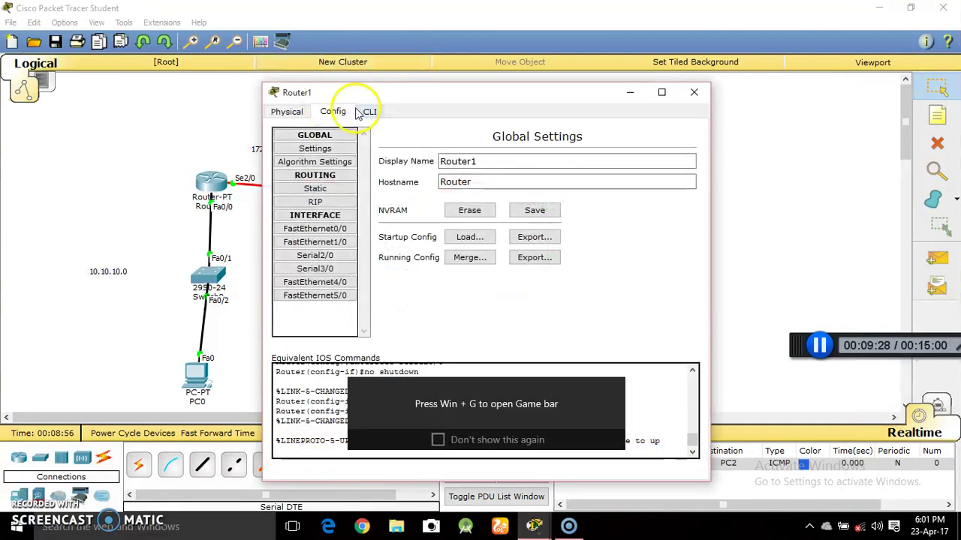
pyautogui.click(368, 112)
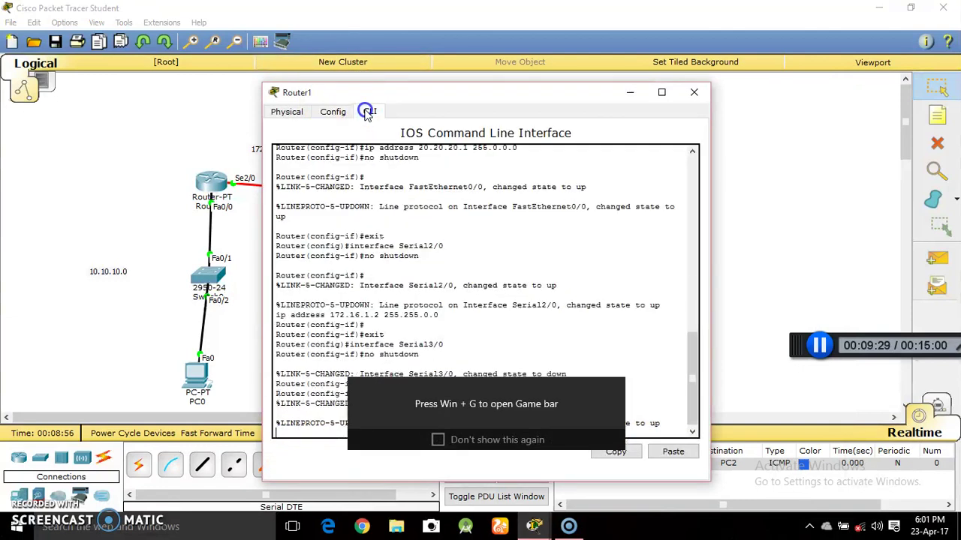
pyautogui.click(614, 388)
pyautogui.press('Return')
pyautogui.press('Return')
pyautogui.write('exit')
pyautogui.press('Return')
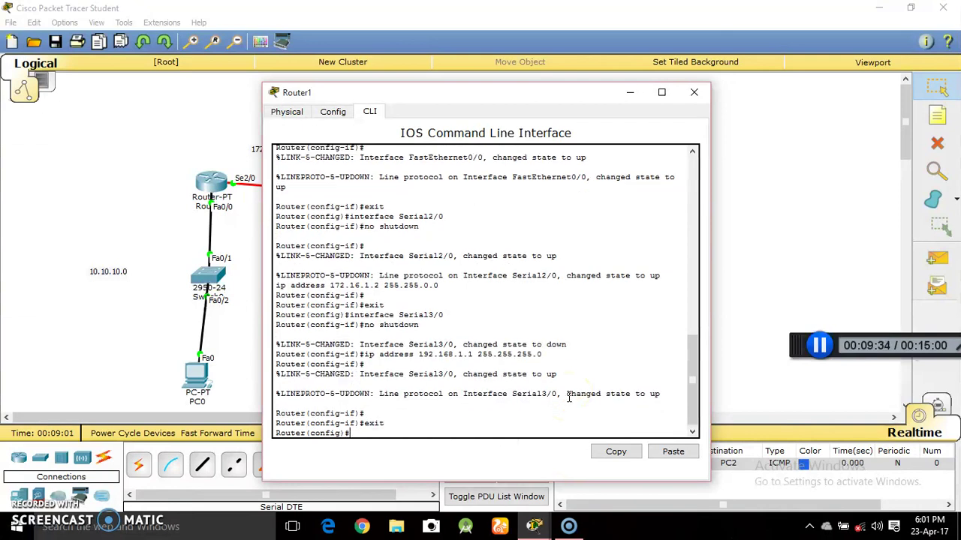
# - Move Router1's window off the topology and start its RIP configuration with router rip
pyautogui.moveTo(506, 93); pyautogui.dragTo(679, 75)
pyautogui.click(596, 289)
pyautogui.write('rouy')
pyautogui.write('ter r')
pyautogui.write('ip')
pyautogui.press('Return')
# - Add network 20.20.20.0 to Router1's RIP configuration
pyautogui.write('n')
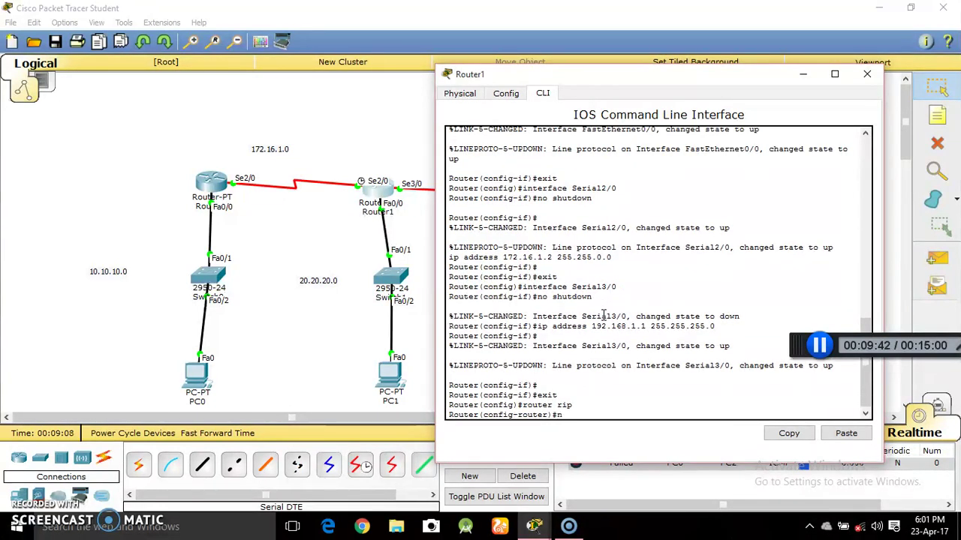
pyautogui.write('etwork')
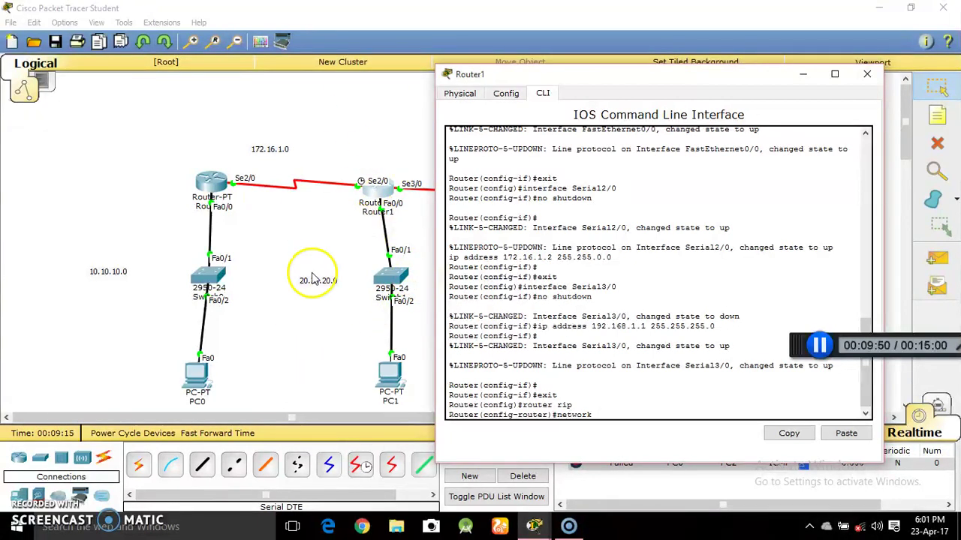
pyautogui.write('20.20.20.1')
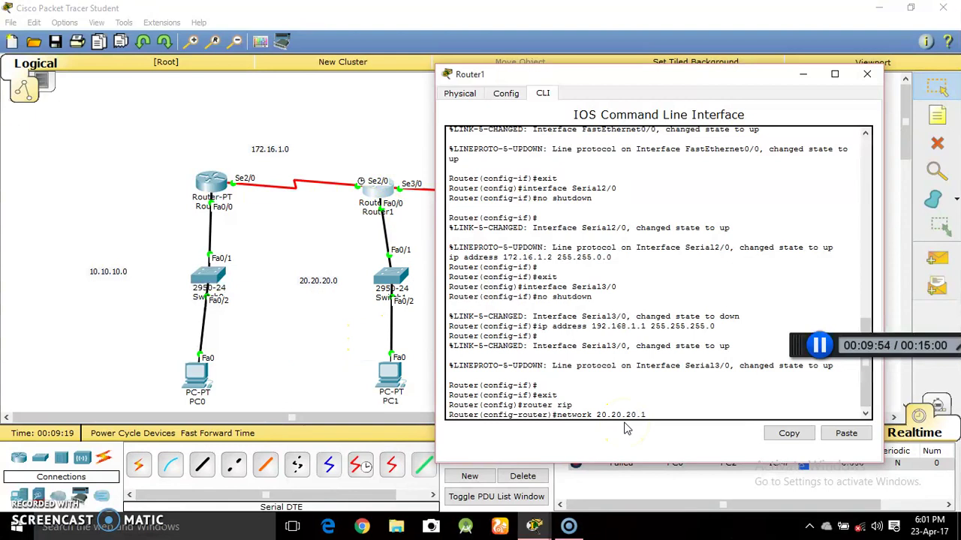
pyautogui.press('BackSpace')
pyautogui.press('Return')
# - Add network 172.16.1.0 to Router1's RIP configuration
pyautogui.press('Up')
pyautogui.press('BackSpace')
pyautogui.press('BackSpace')
pyautogui.press('BackSpace')
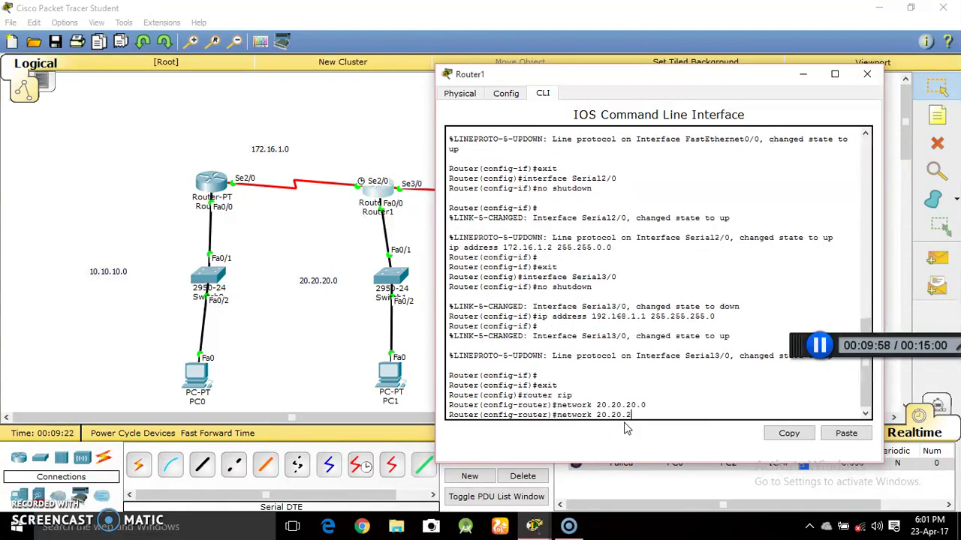
pyautogui.press('BackSpace')
pyautogui.press('BackSpace')
pyautogui.write('172.16.1.0')
pyautogui.press('Return')
# - Add network 192.168.1.0 to Router1's RIP configuration and close the router's window
pyautogui.press('Up')
pyautogui.press('BackSpace')
pyautogui.press('BackSpace')
pyautogui.press('BackSpace')
pyautogui.press('BackSpace')
pyautogui.press('BackSpace')
pyautogui.press('BackSpace')
pyautogui.press('BackSpace')
pyautogui.press('BackSpace')
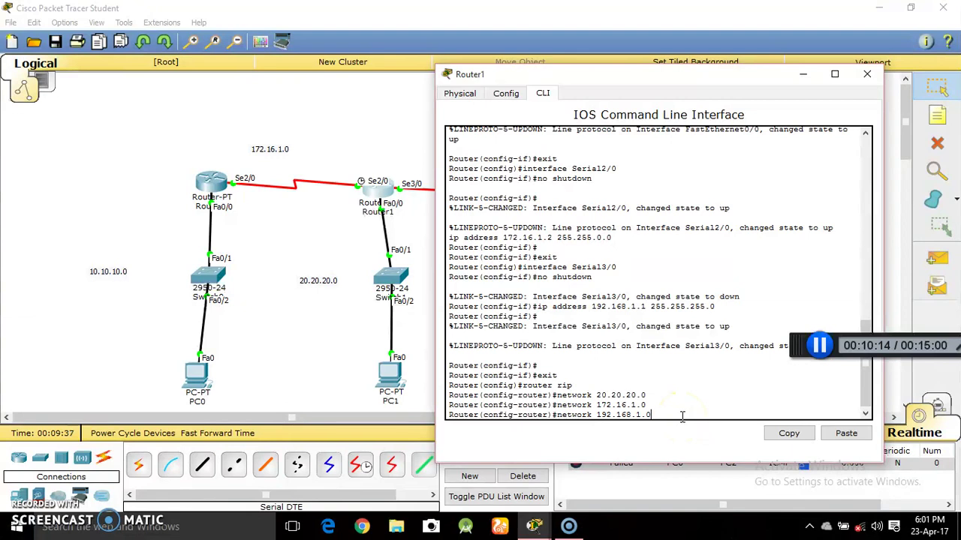
pyautogui.press('Return')
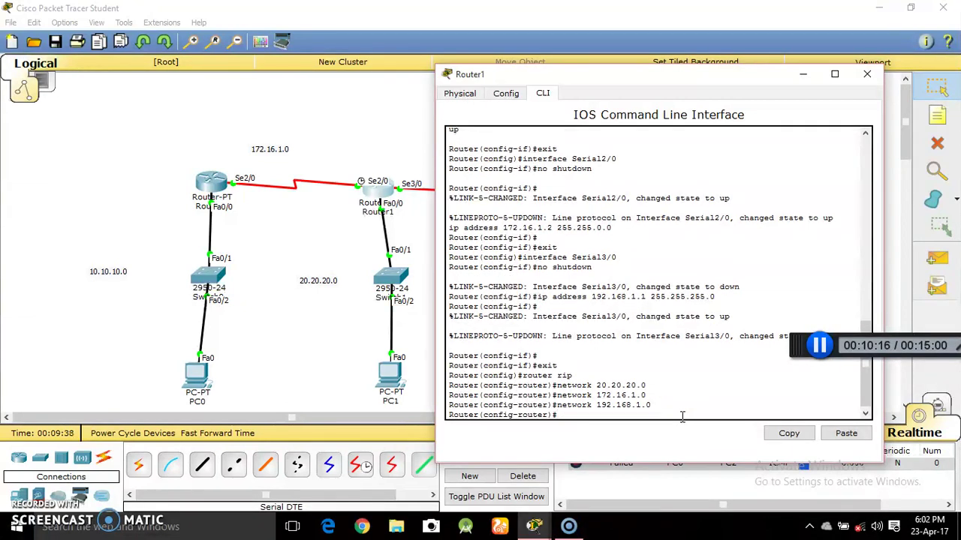
pyautogui.click(865, 81)
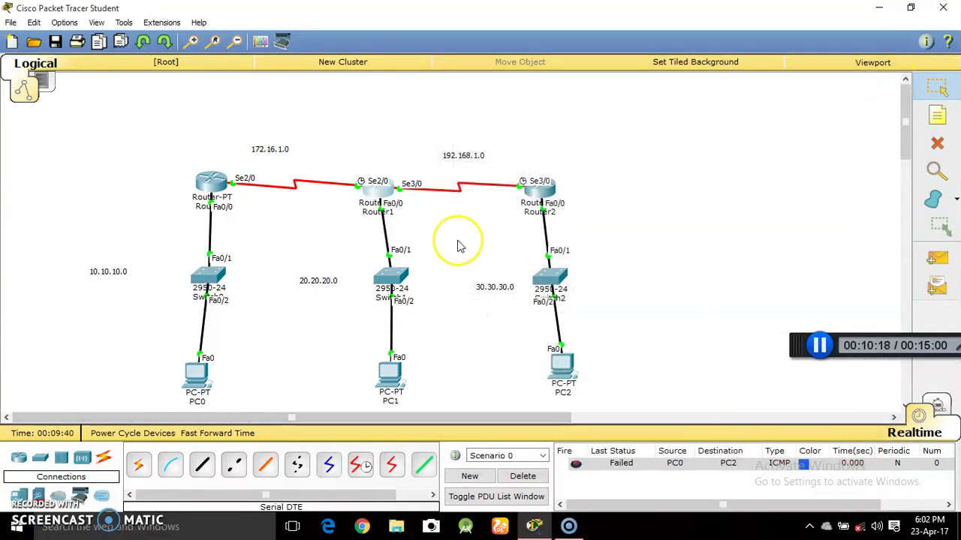
# - In Router2's command line, exit interface configuration and start RIP configuration with router rip
pyautogui.click(544, 184)
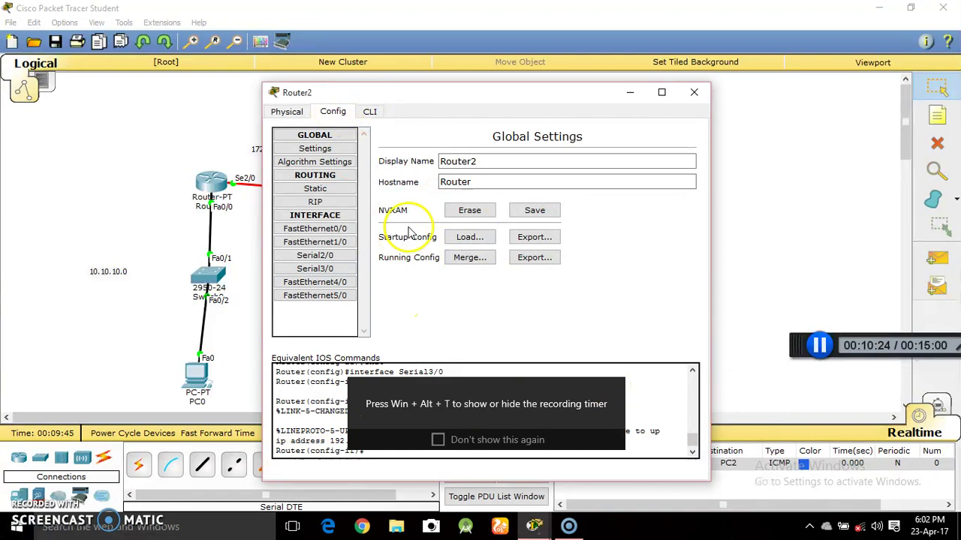
pyautogui.click(615, 389)
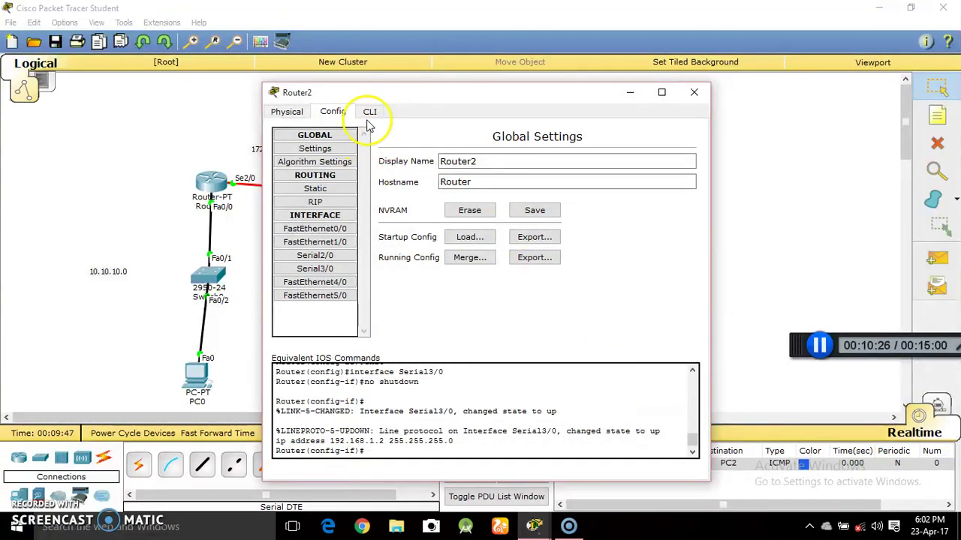
pyautogui.click(370, 112)
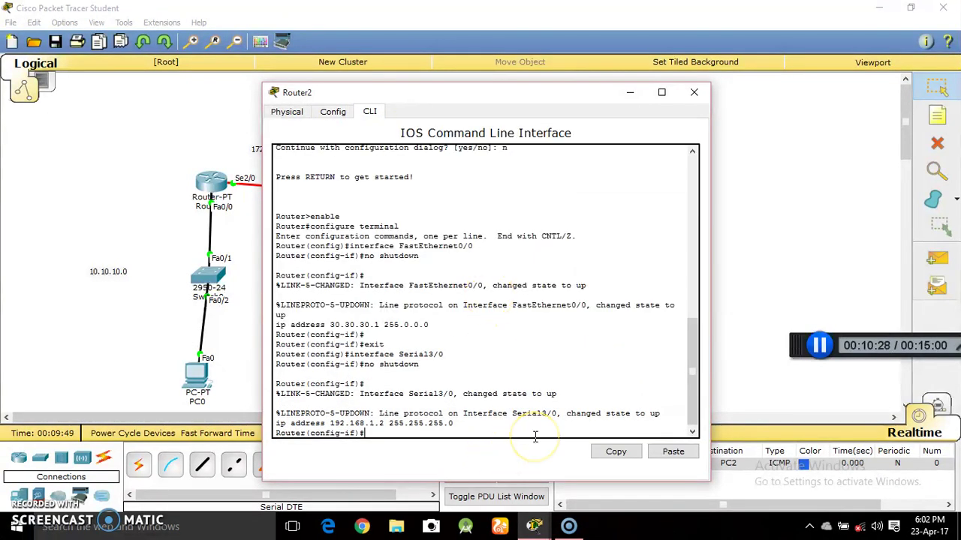
pyautogui.press('Return')
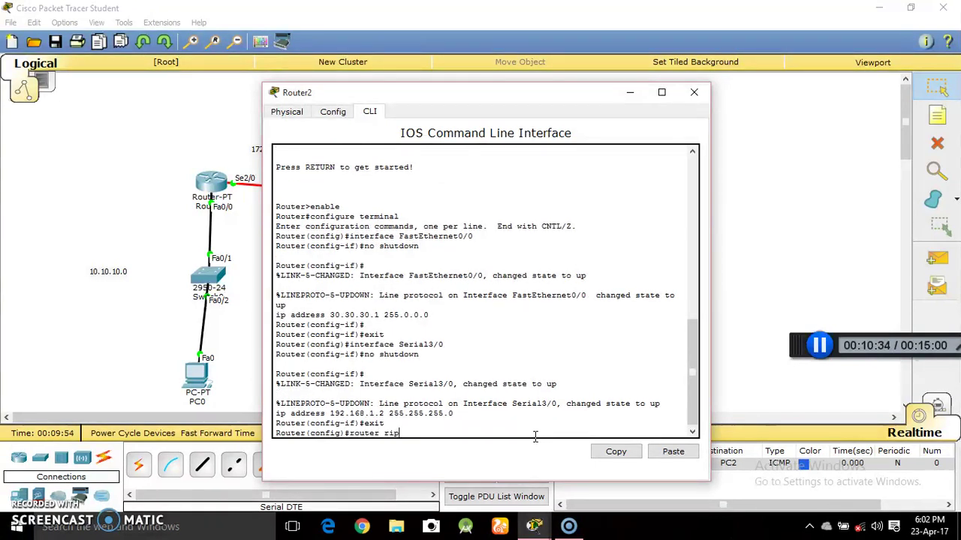
pyautogui.press('Return')
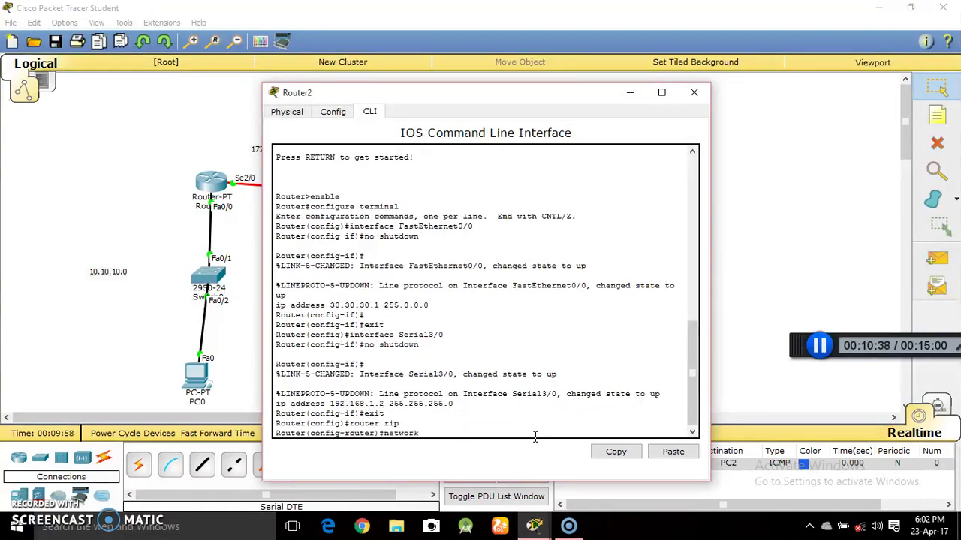
# - Move Router2's window off its part of the topology and add network 30.30.30.0 to its RIP configuration
pyautogui.moveTo(551, 103); pyautogui.dragTo(277, 98)
pyautogui.write('network 30.30.3')
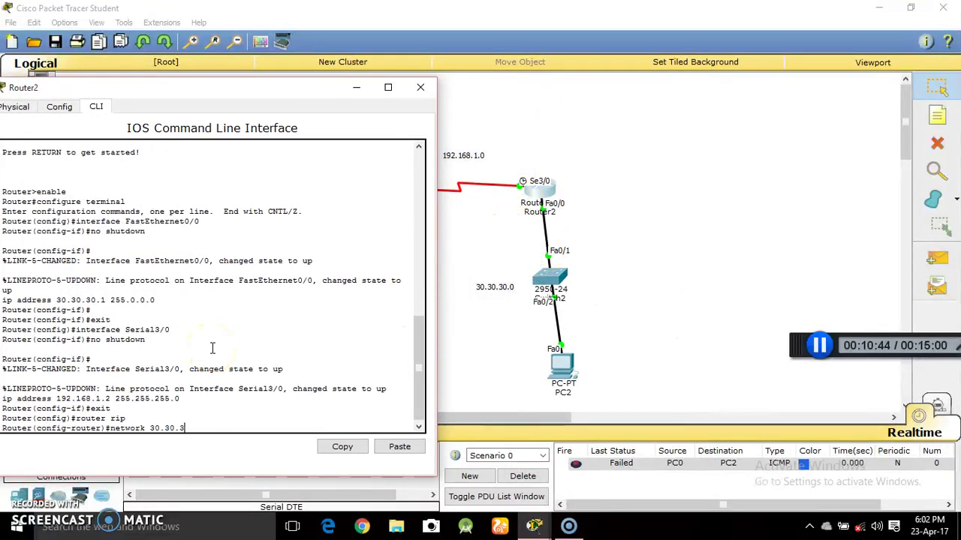
pyautogui.write('0.0')
pyautogui.press('Return')
# - Add network 192.168.1.0 to Router2's RIP configuration and close the router's window
pyautogui.press('Up')
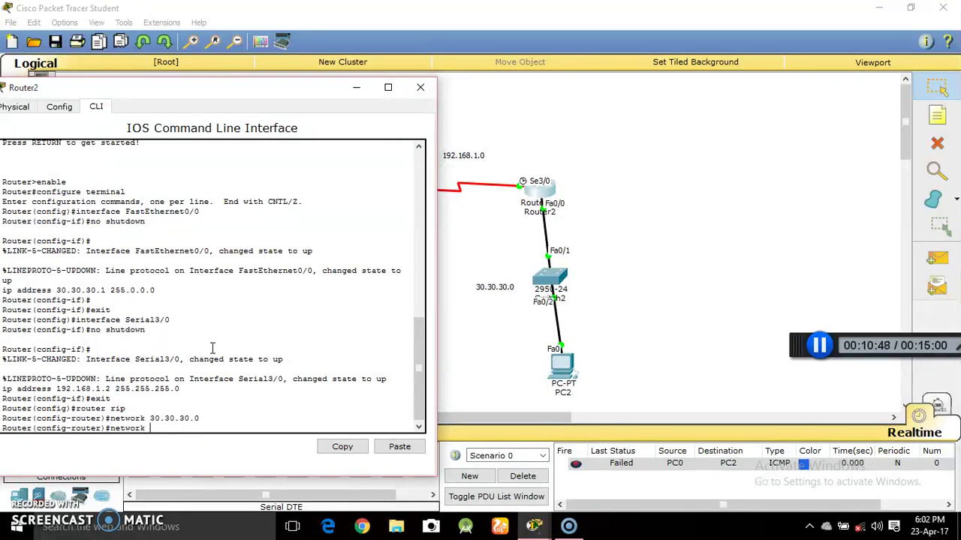
pyautogui.write('192.168.1.0')
pyautogui.press('Return')
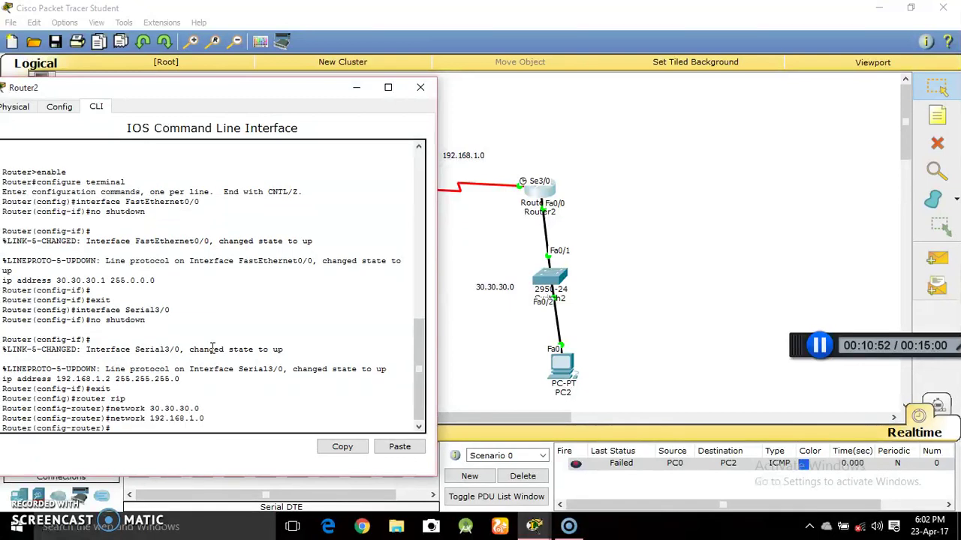
pyautogui.click(420, 87)
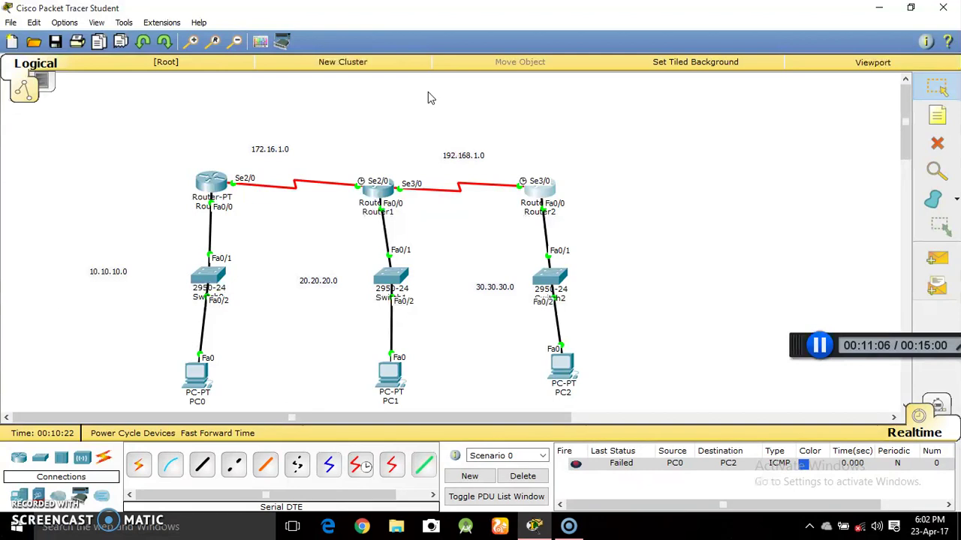
# - Send simple test PDUs from PC0 to PC1 and from PC1 to PC2
pyautogui.click(944, 260)
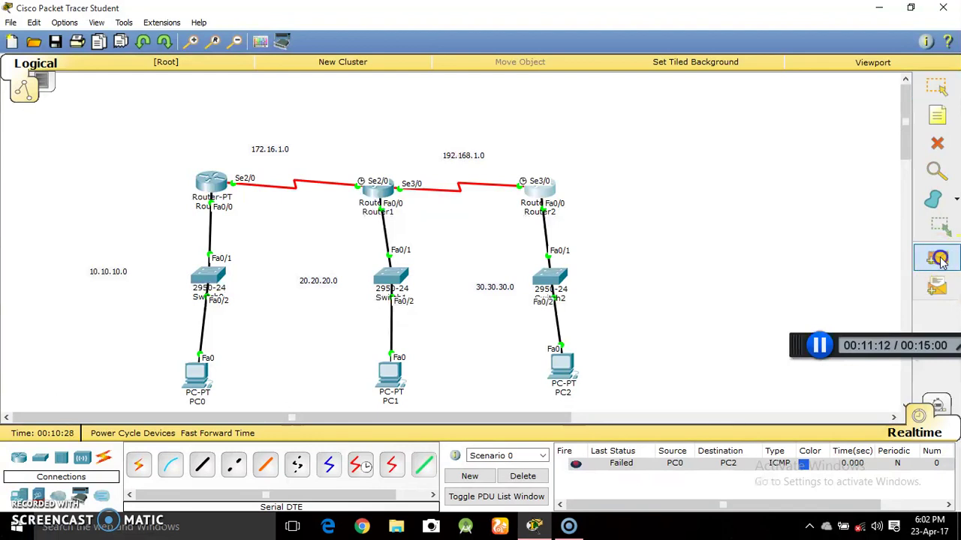
pyautogui.click(196, 376)
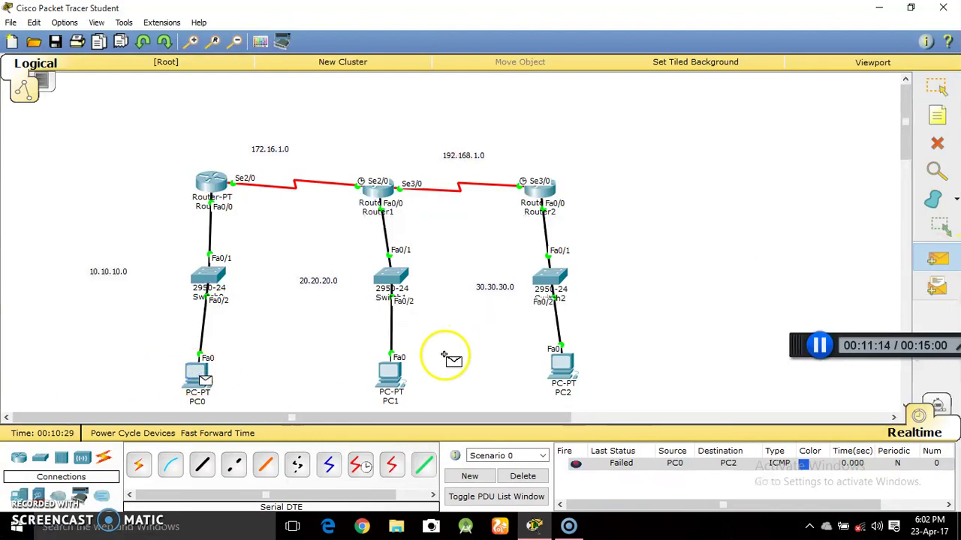
pyautogui.click(390, 369)
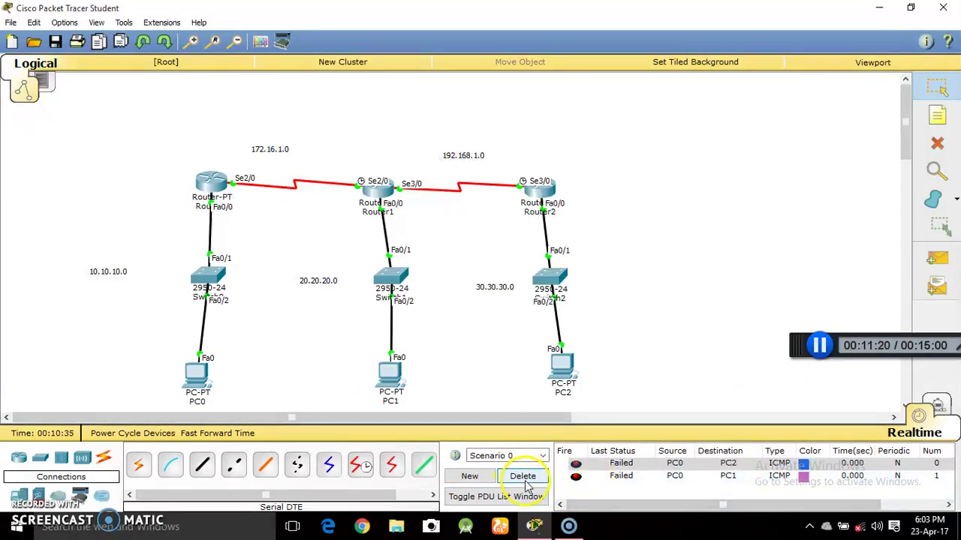
pyautogui.click(936, 258)
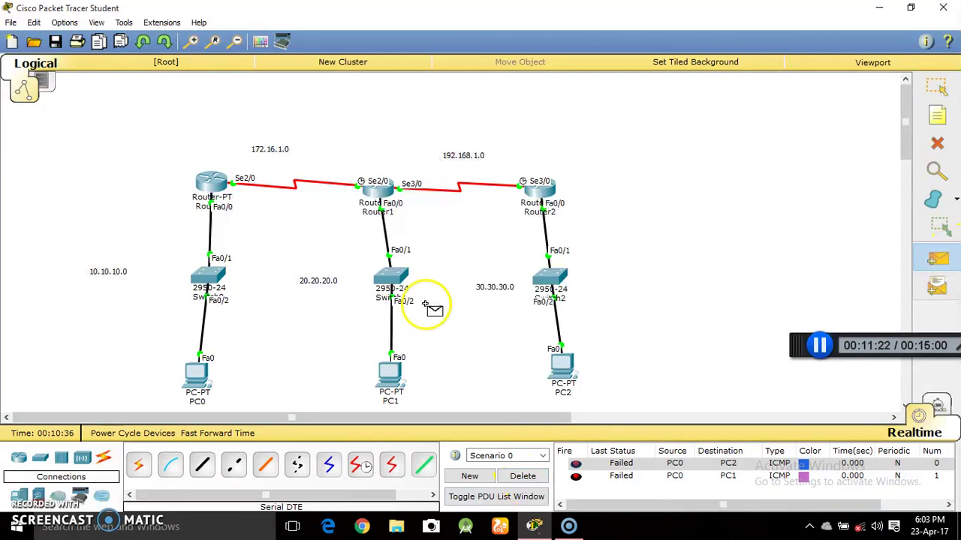
pyautogui.click(387, 371)
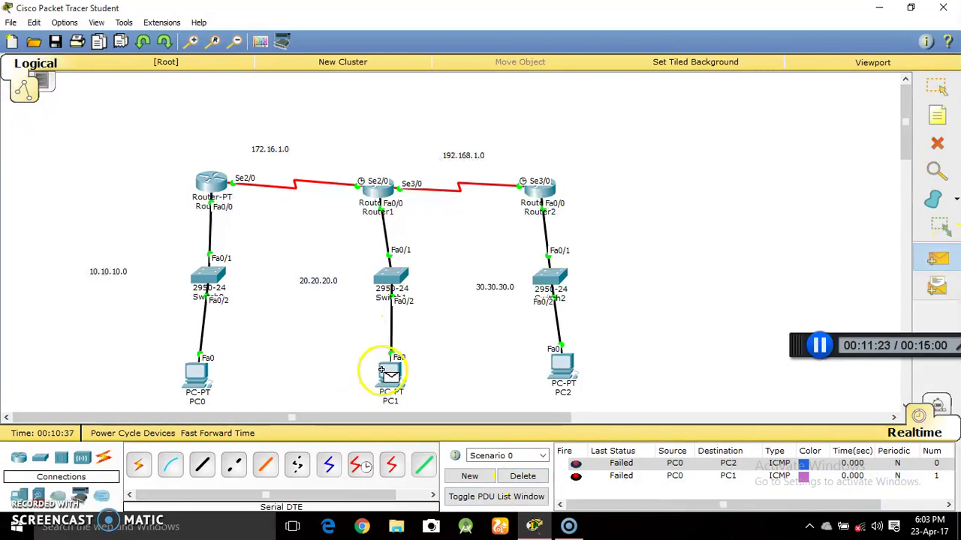
pyautogui.click(555, 364)
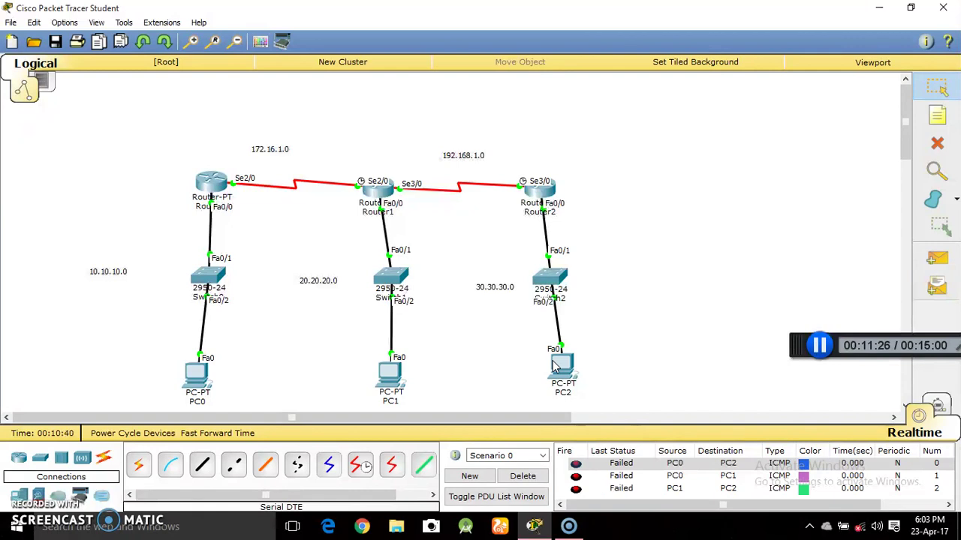
# - Delete all earlier PDUs of Scenario 0 and send a simple test PDU from PC0 to PC1
pyautogui.click(523, 476)
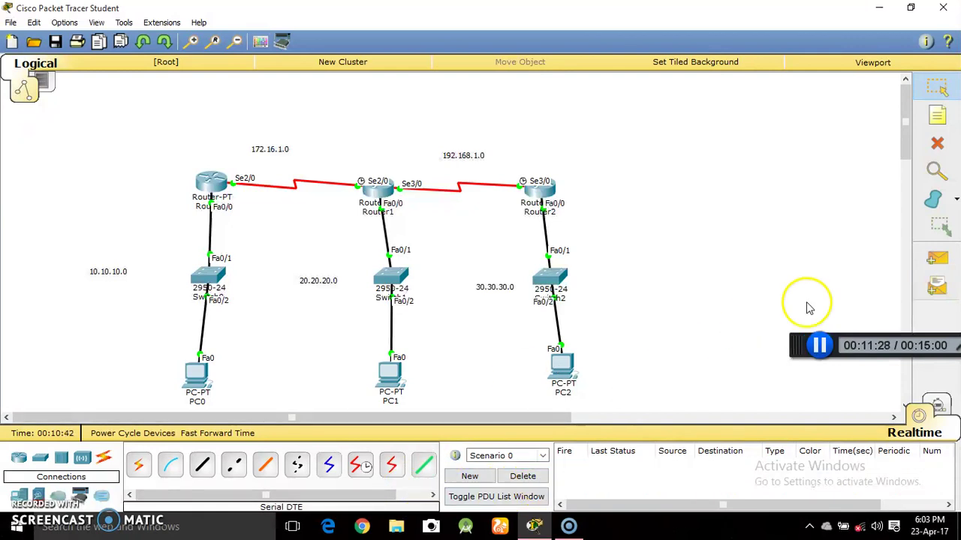
pyautogui.click(936, 258)
pyautogui.click(193, 360)
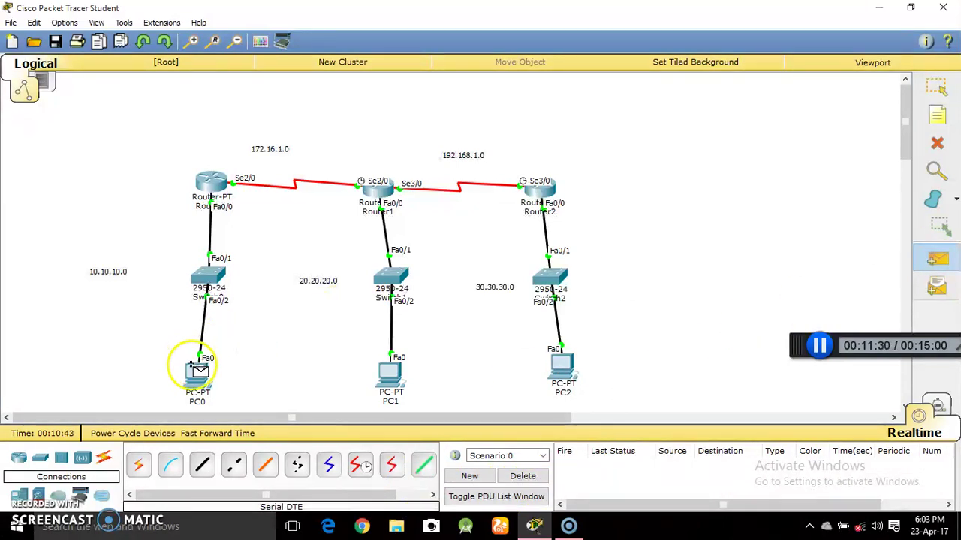
pyautogui.click(389, 371)
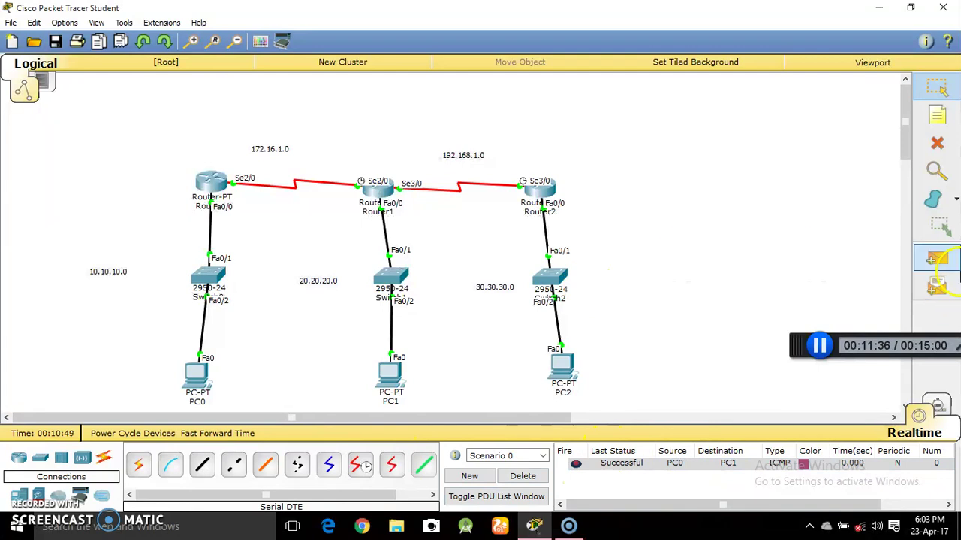
# - Test connectivity to PC2 by sending one simple PDU from PC0 and another from PC1
pyautogui.click(945, 261)
pyautogui.click(198, 379)
pyautogui.click(559, 366)
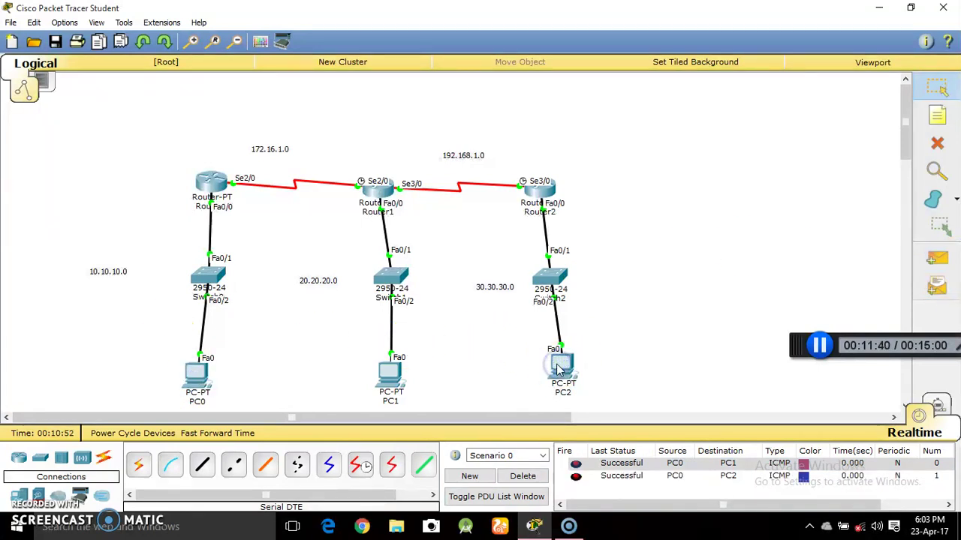
pyautogui.click(945, 259)
pyautogui.click(392, 371)
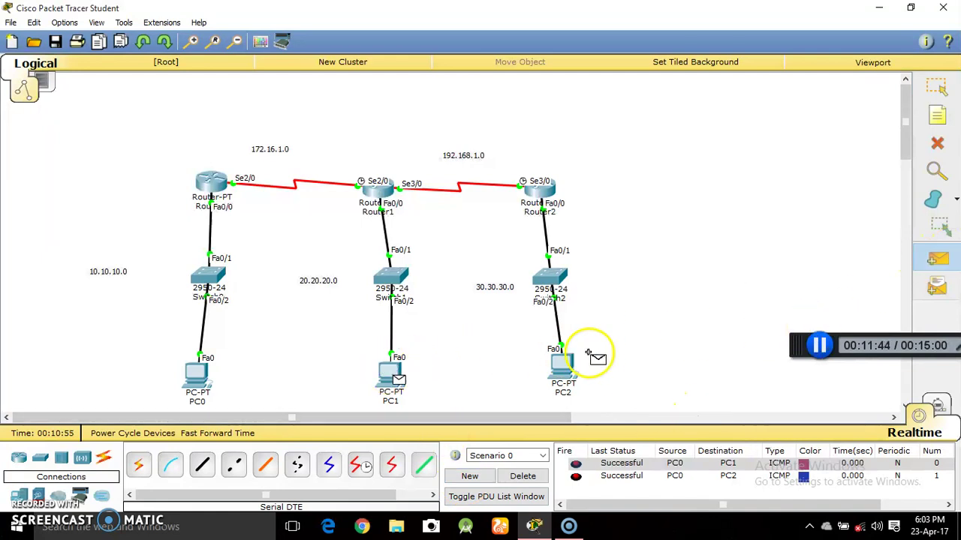
pyautogui.click(562, 366)
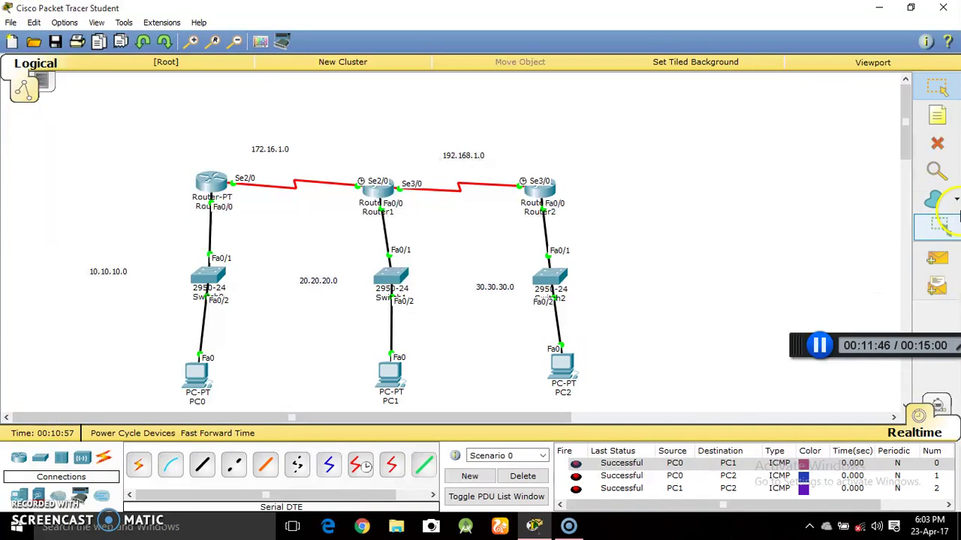
# - Clear Scenario 0's PDU list and send simple test PDUs from PC0 to Router0 and Router1
pyautogui.click(940, 259)
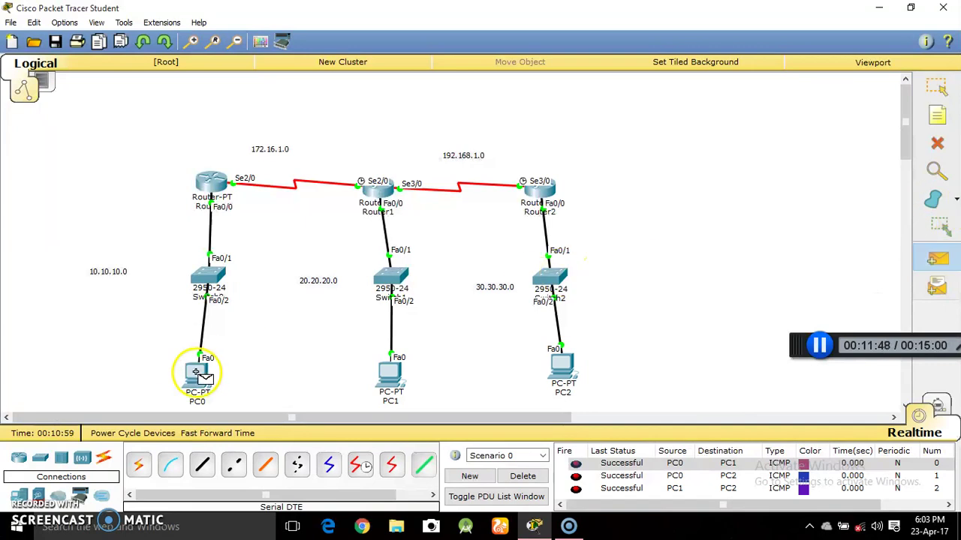
pyautogui.click(522, 476)
pyautogui.click(197, 375)
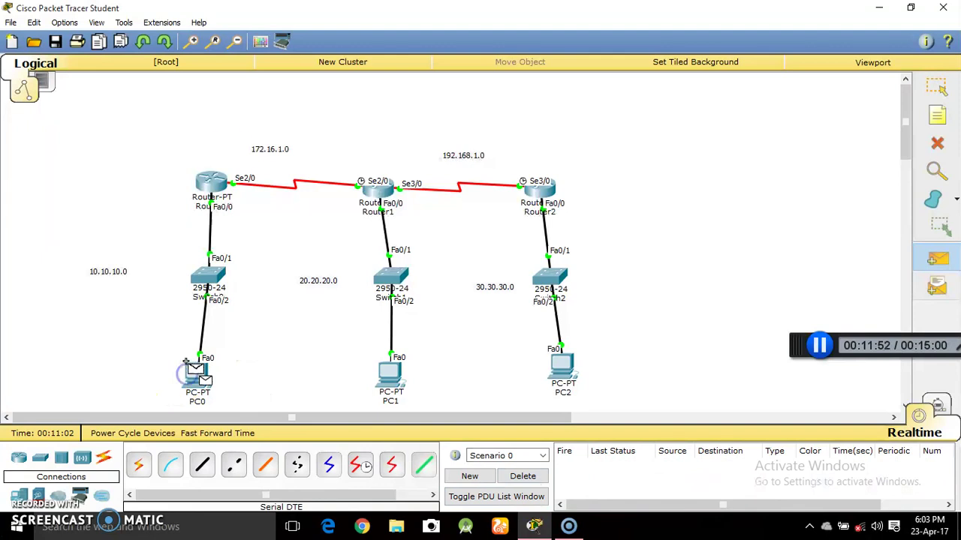
pyautogui.click(200, 184)
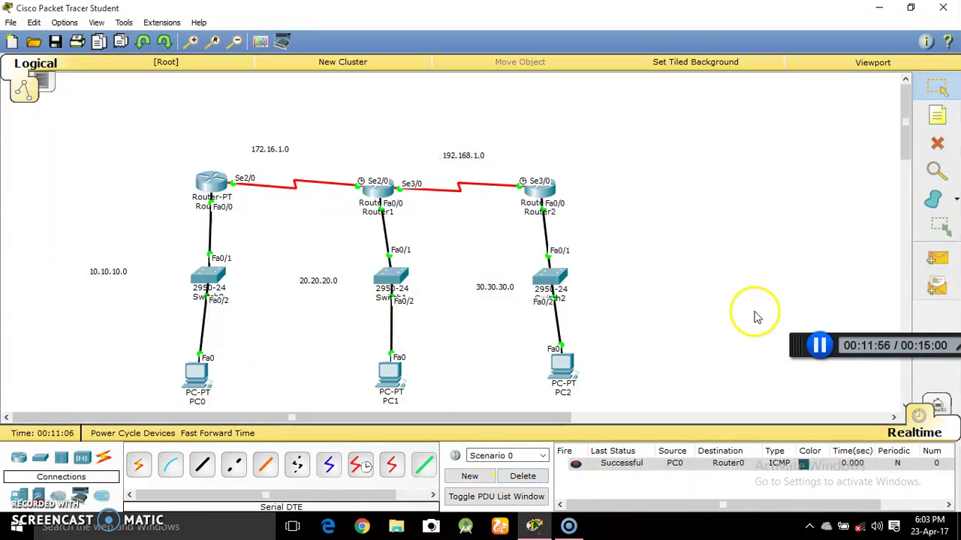
pyautogui.click(937, 259)
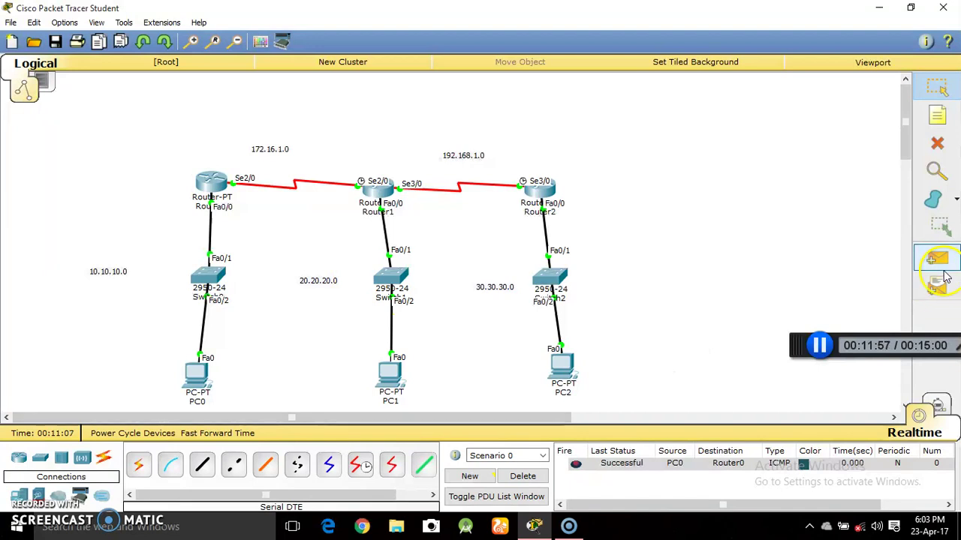
pyautogui.click(203, 364)
pyautogui.click(378, 186)
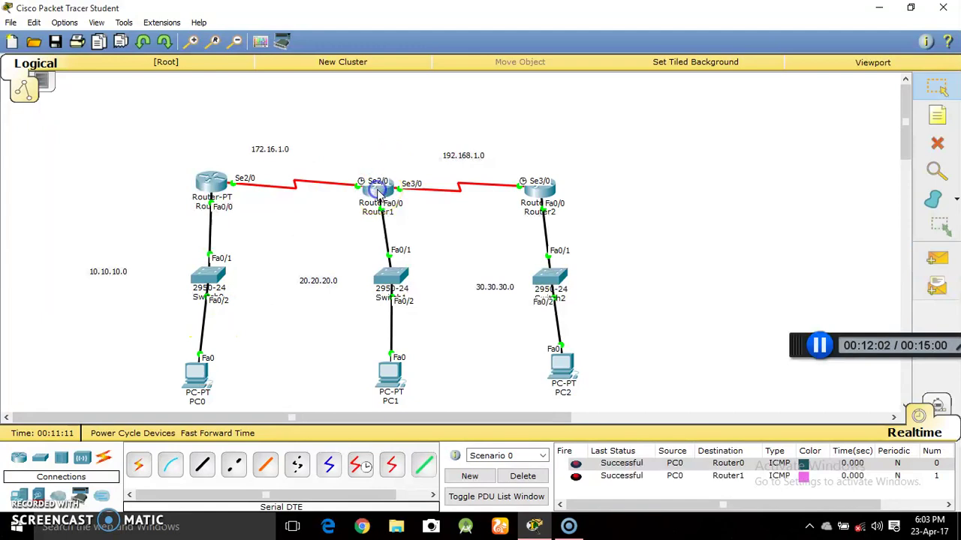
# - Send simple test PDUs from PC1 to Router0 and from PC1 to Router2
pyautogui.click(937, 258)
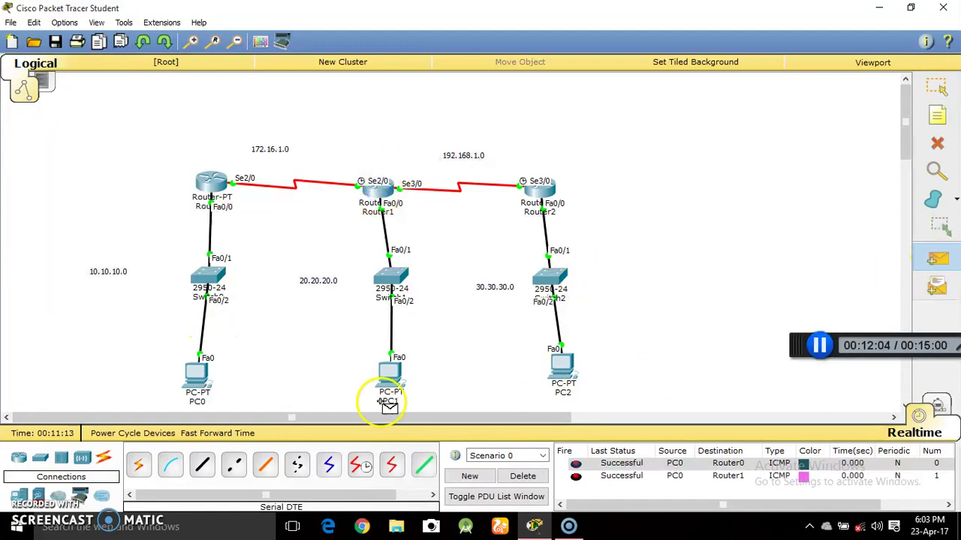
pyautogui.click(388, 368)
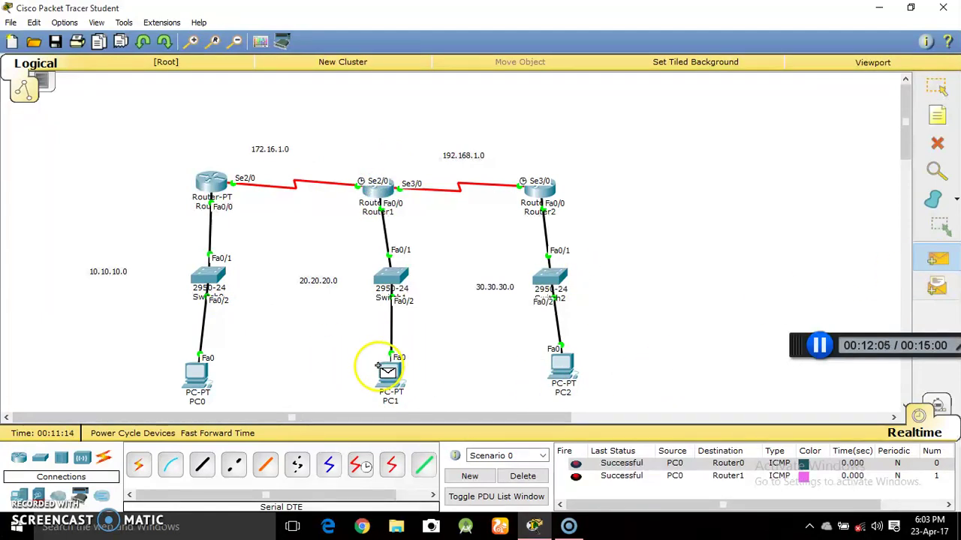
pyautogui.click(200, 182)
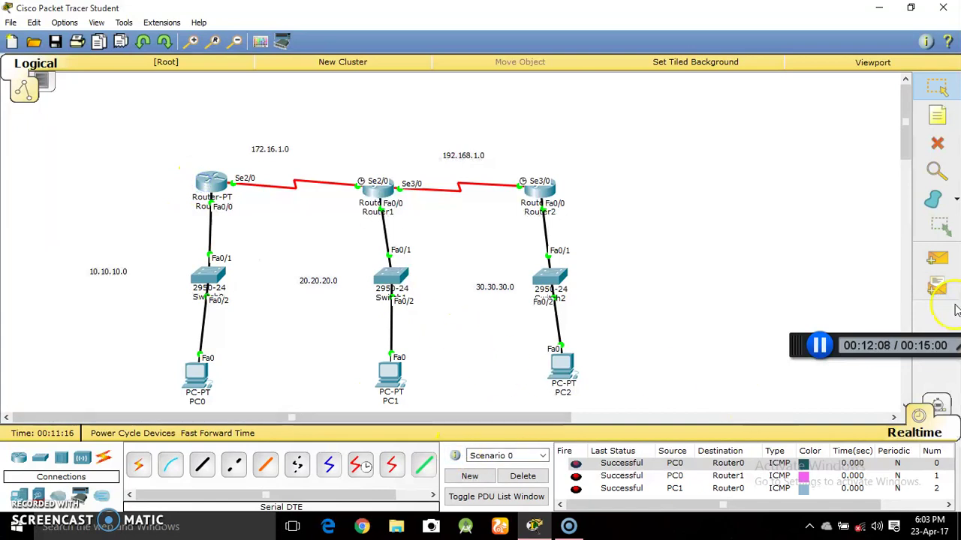
pyautogui.click(937, 259)
pyautogui.click(391, 375)
pyautogui.click(538, 186)
pyautogui.scroll(-1, 709, 490)
pyautogui.click(499, 418)
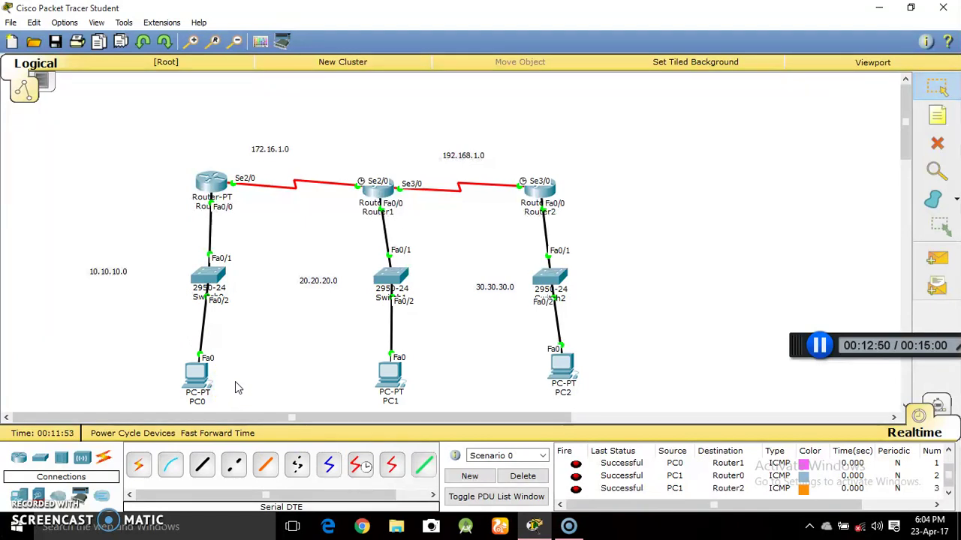
pyautogui.click(288, 359)
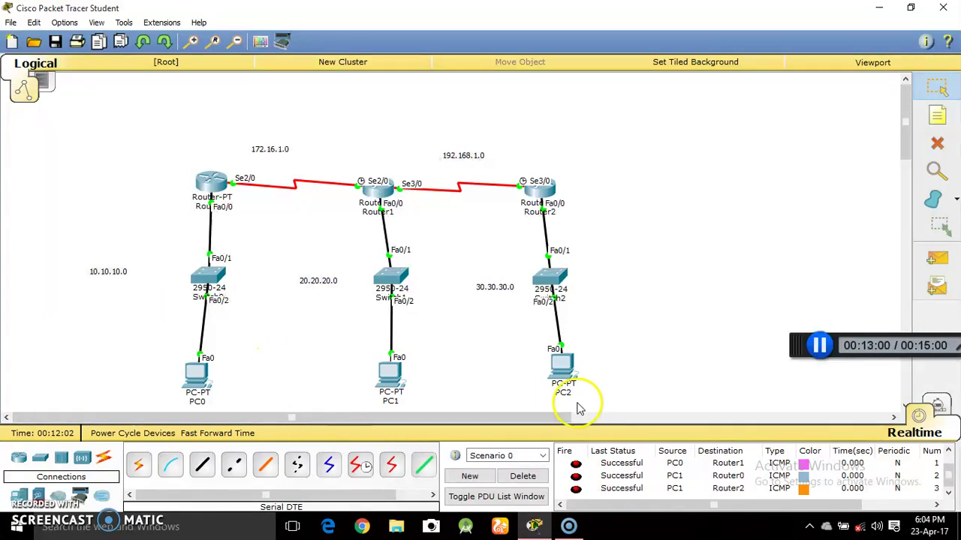
pyautogui.click(747, 405)
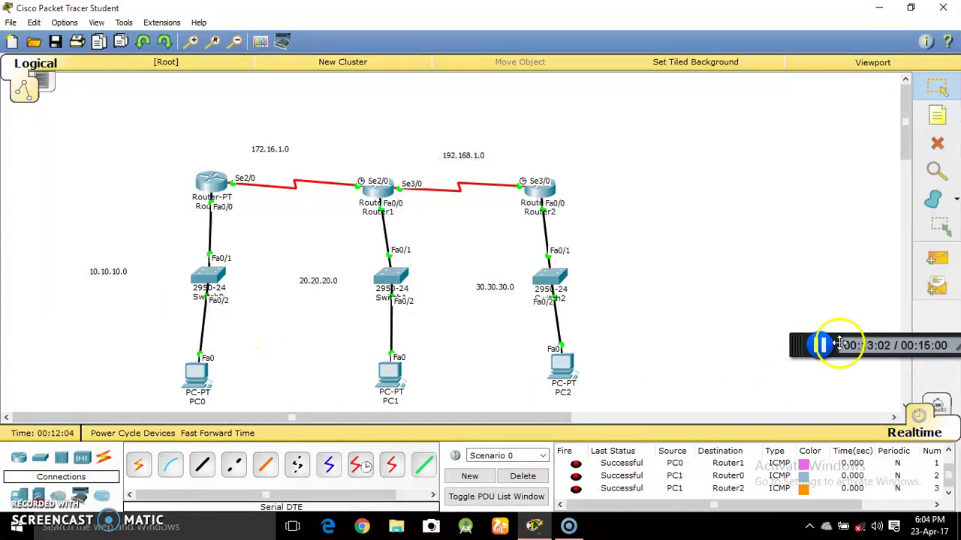